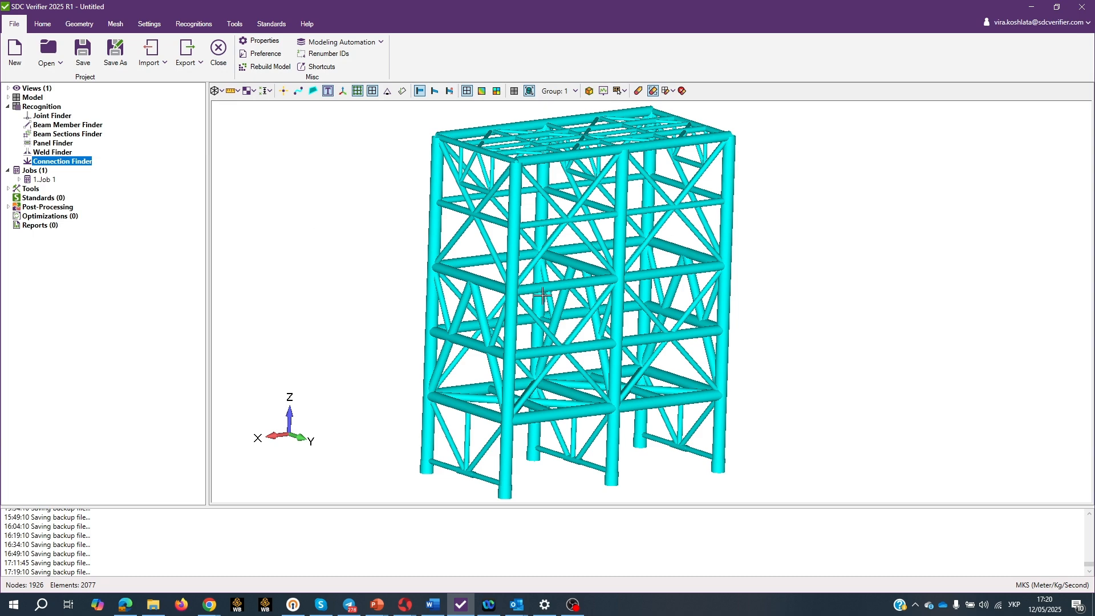
# - Review the list of section properties in the platform model
pyautogui.moveTo(533, 300); pyautogui.dragTo(558, 297, button='middle')
pyautogui.scroll(5, 534, 302)
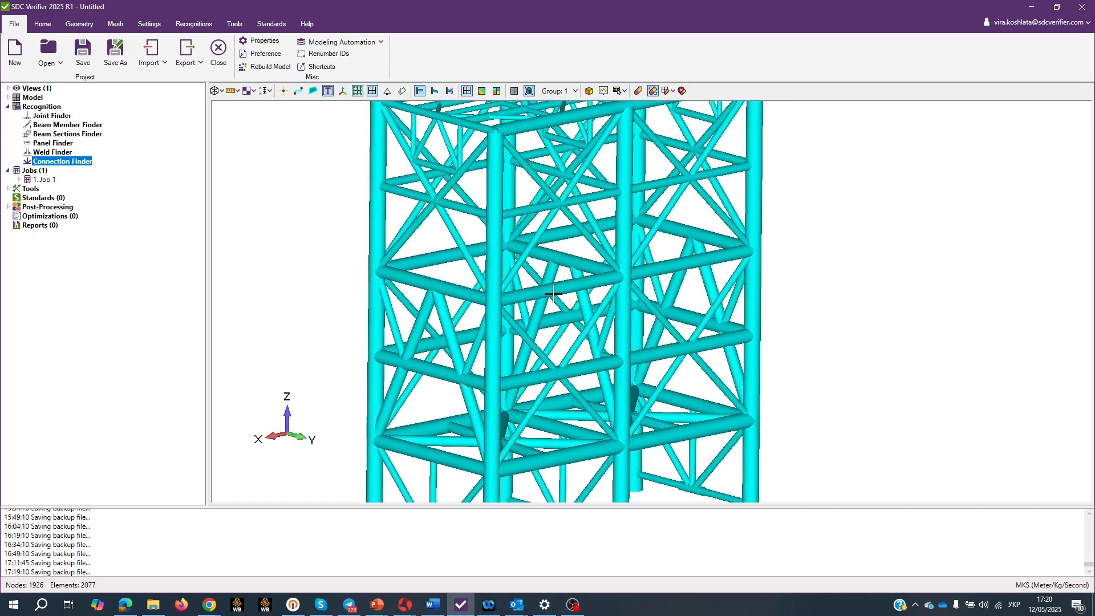
pyautogui.click(8, 97)
pyautogui.click(19, 161)
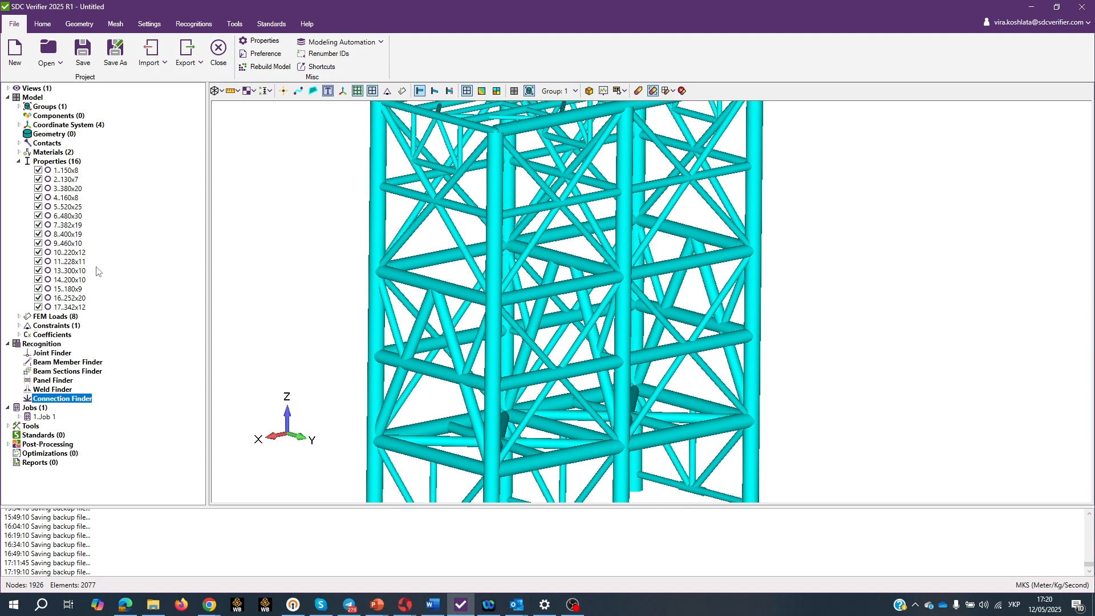
pyautogui.click(19, 161)
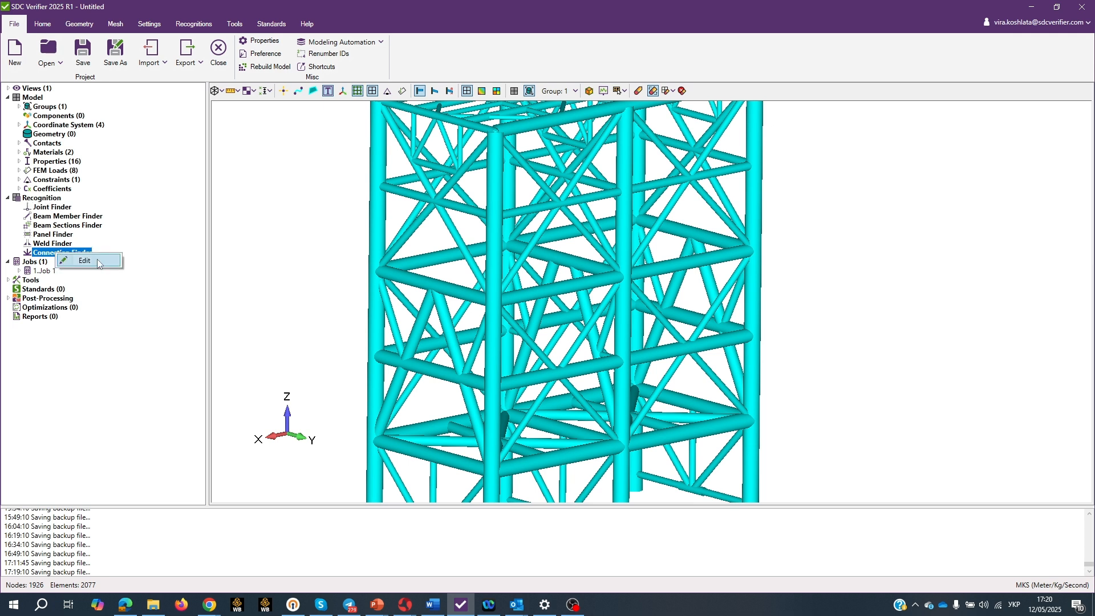
# - Open the settings of the Connection Finder
pyautogui.doubleClick(57, 254)
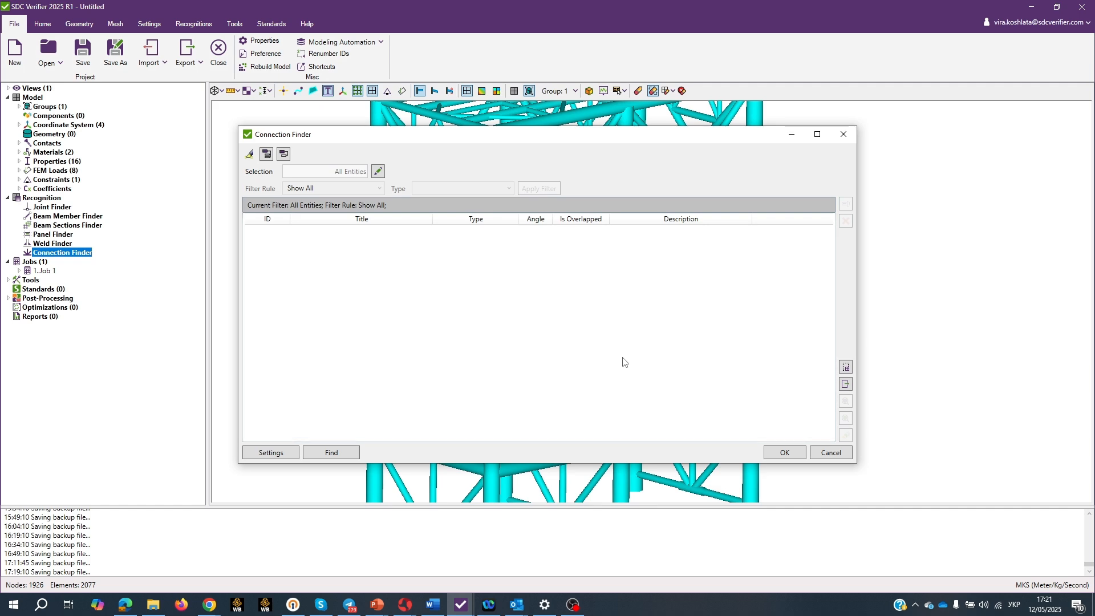
pyautogui.click(271, 452)
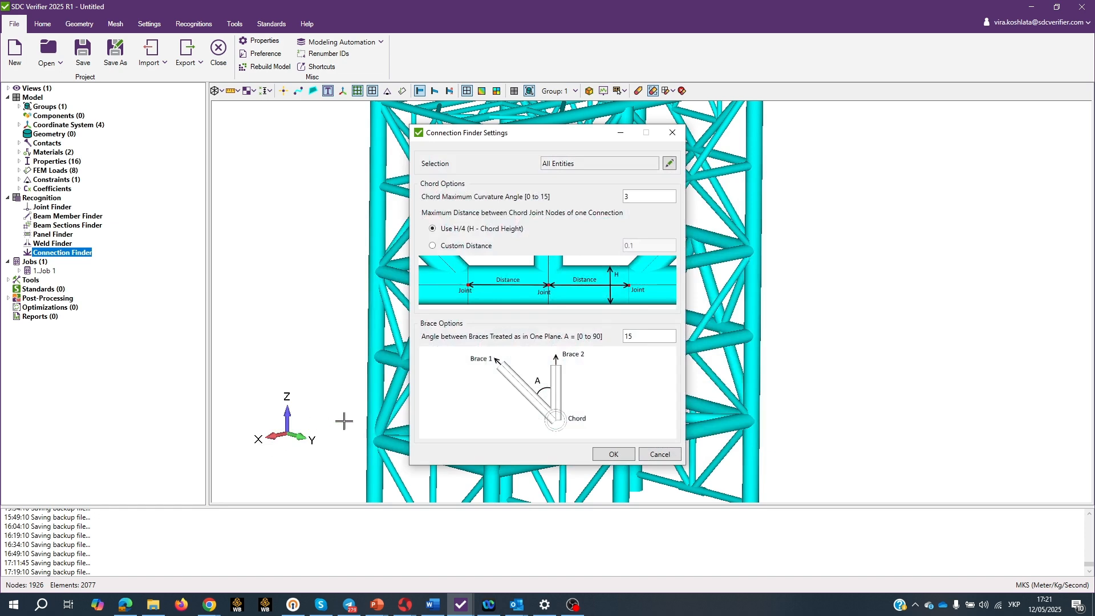
pyautogui.click(669, 164)
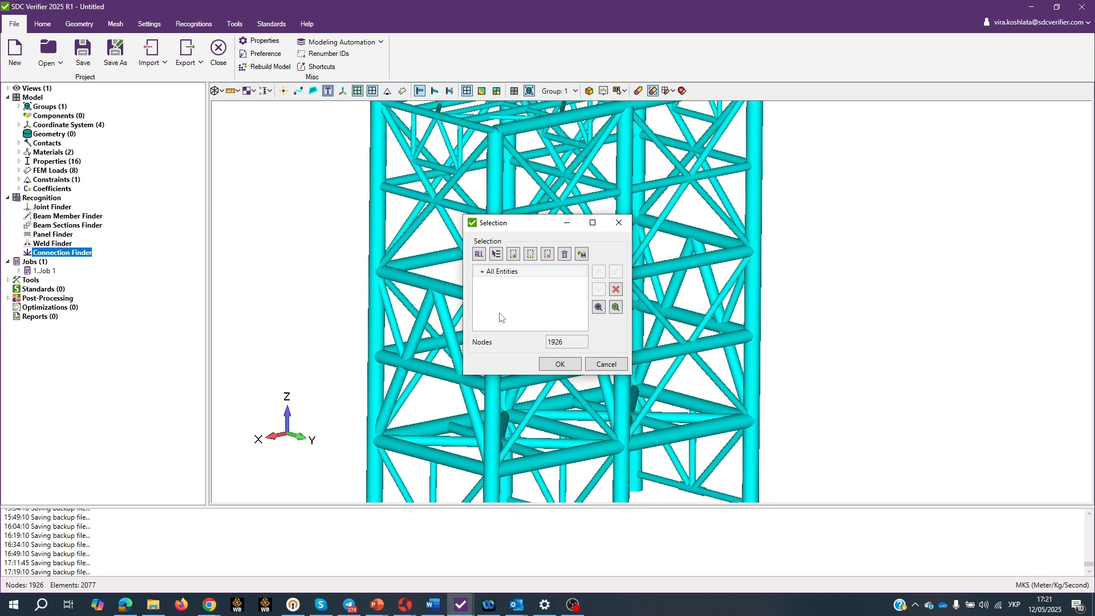
pyautogui.click(524, 274)
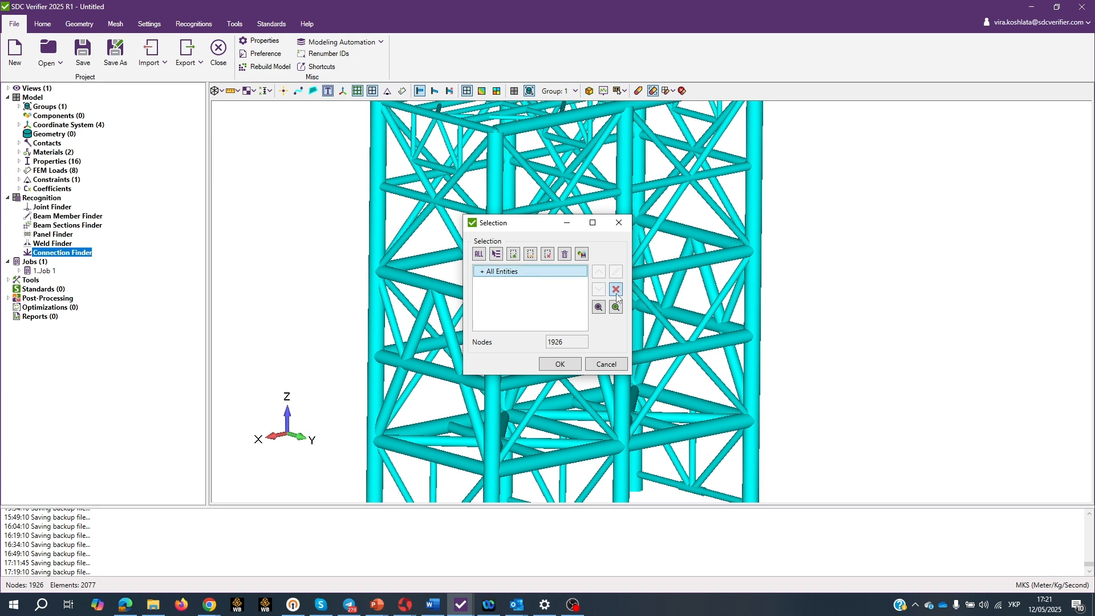
pyautogui.click(616, 289)
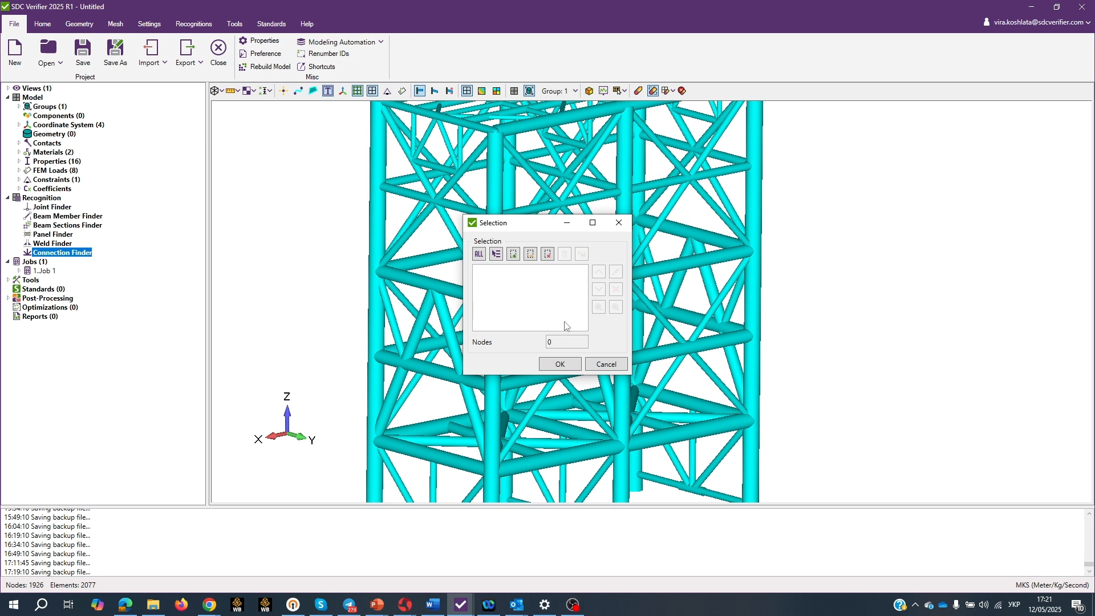
pyautogui.click(497, 255)
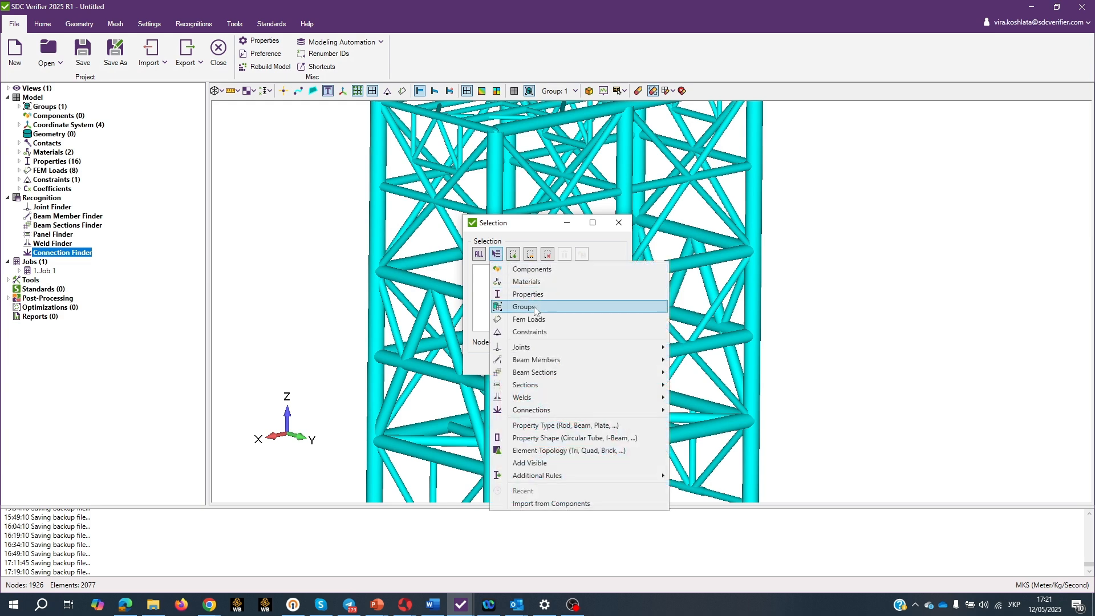
pyautogui.moveTo(577, 349)
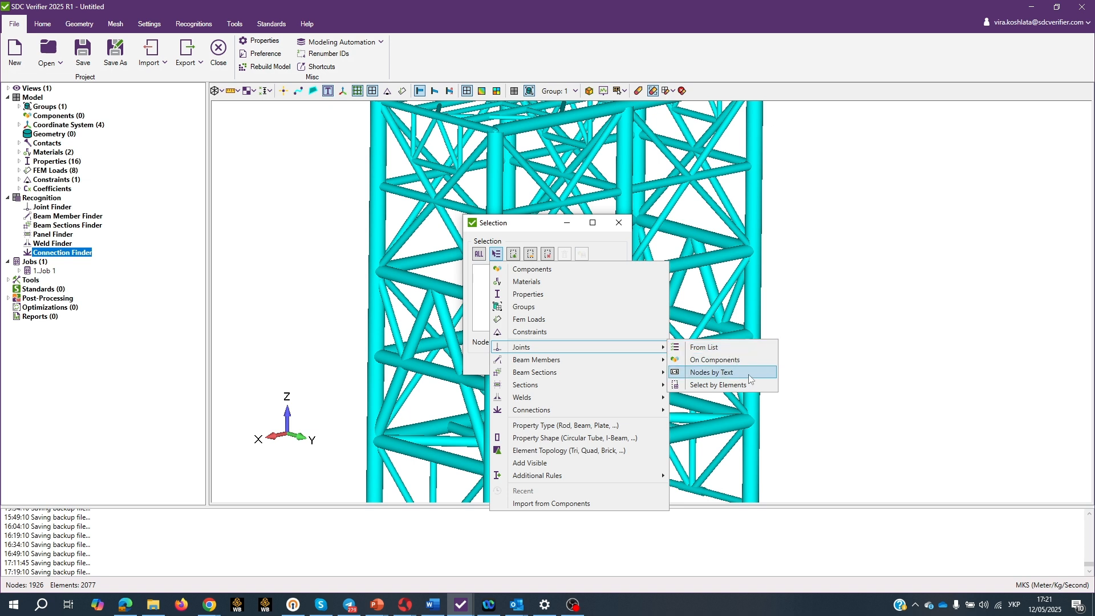
pyautogui.click(718, 385)
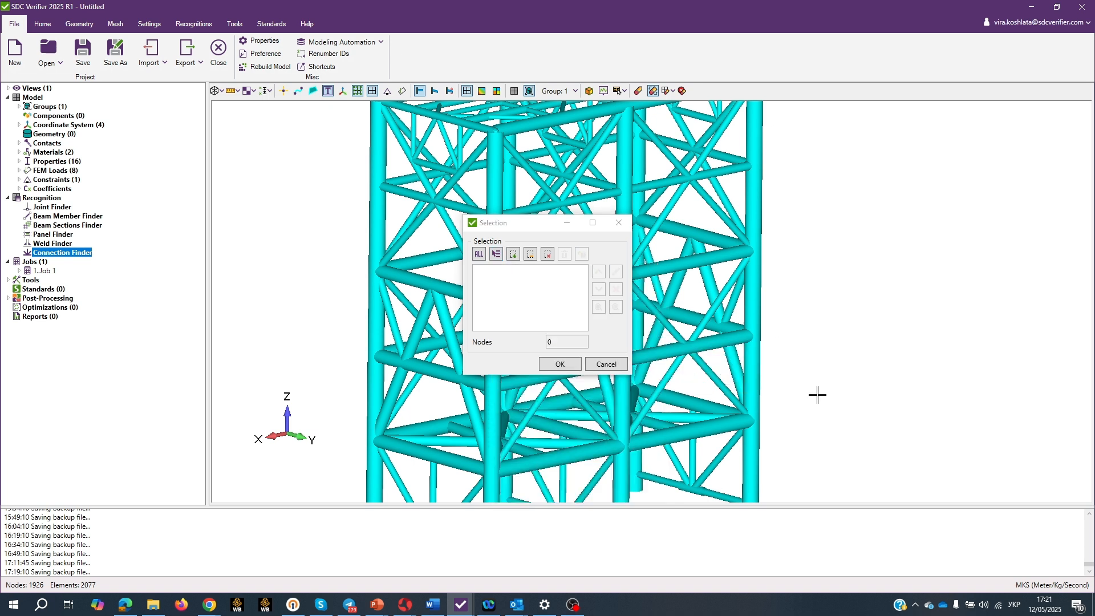
pyautogui.click(608, 364)
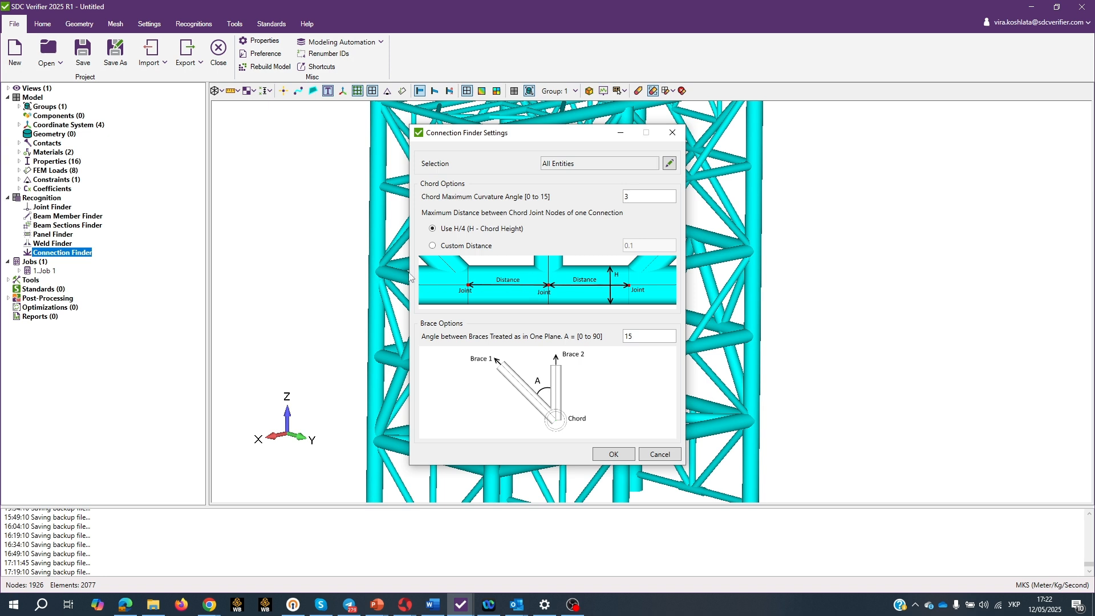
# - Keep the maximum distance between chord joint nodes at H/4, accept the settings and find the connections
pyautogui.click(433, 245)
pyautogui.click(434, 229)
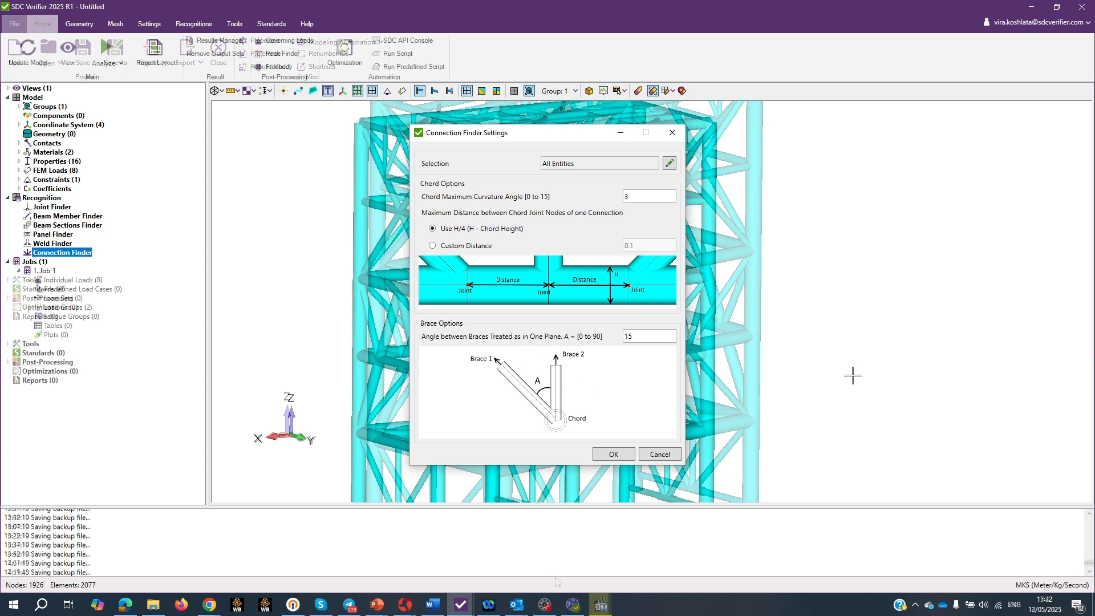
pyautogui.click(614, 454)
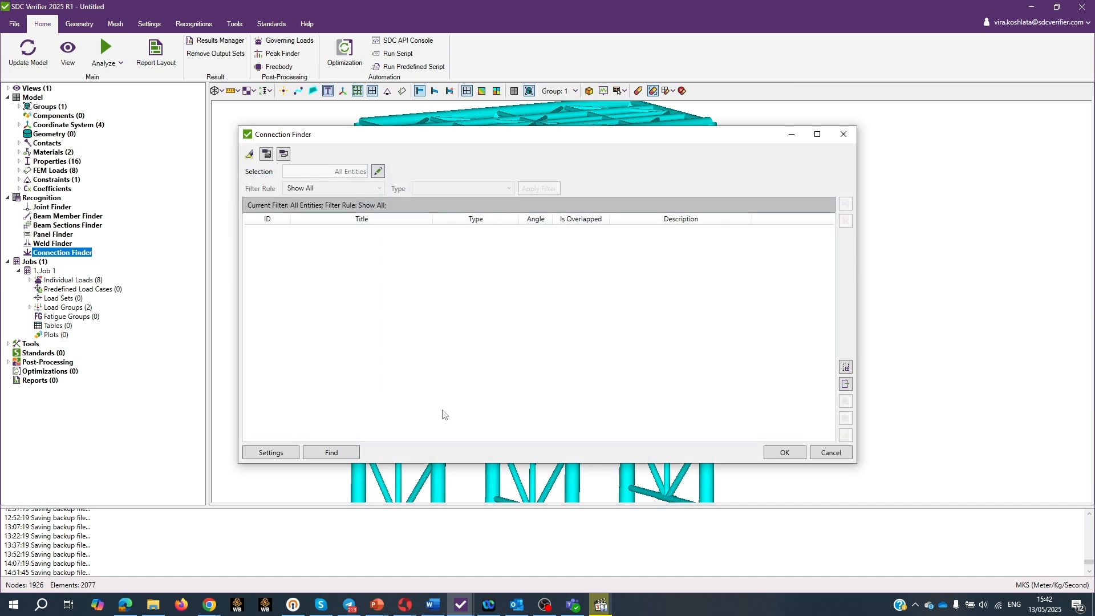
pyautogui.click(334, 452)
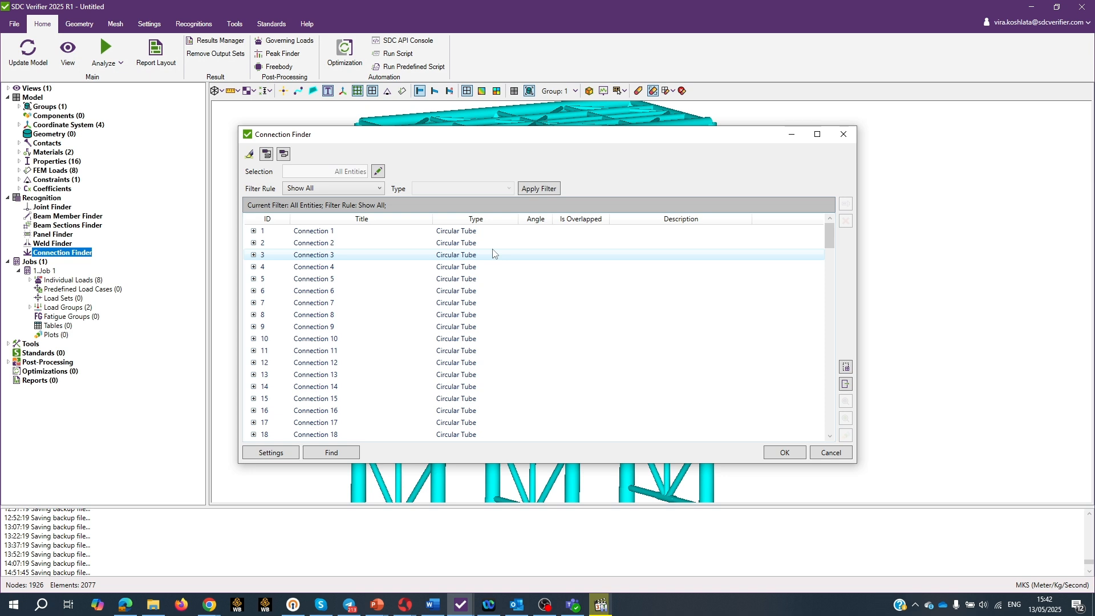
# - Inspect the chord and brace details of Connections 1 and 2 and highlight Connection 2 in the model
pyautogui.click(253, 231)
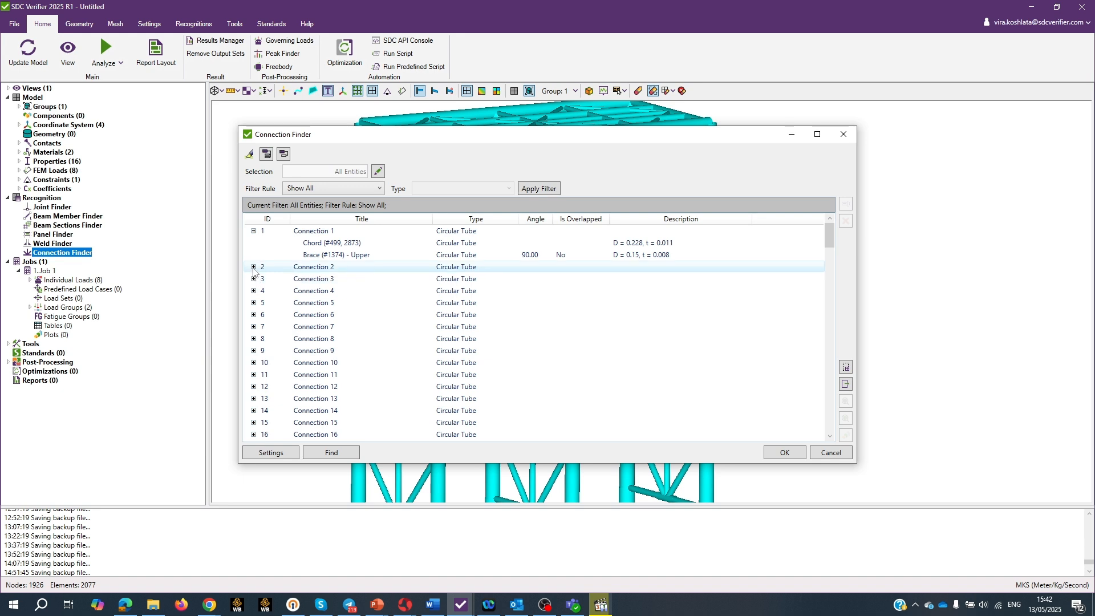
pyautogui.click(253, 267)
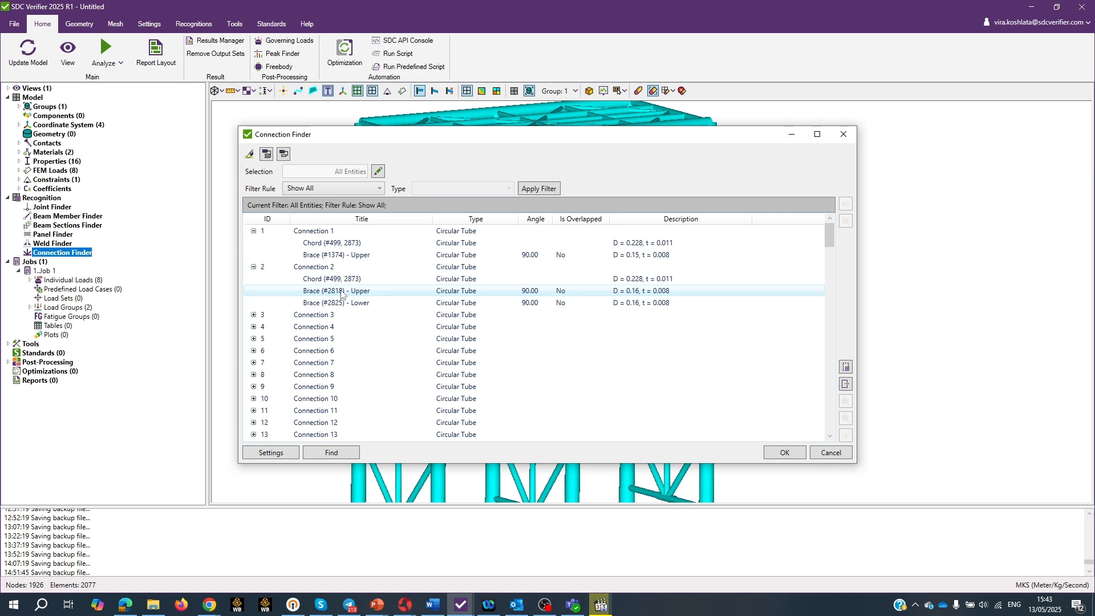
pyautogui.click(315, 267)
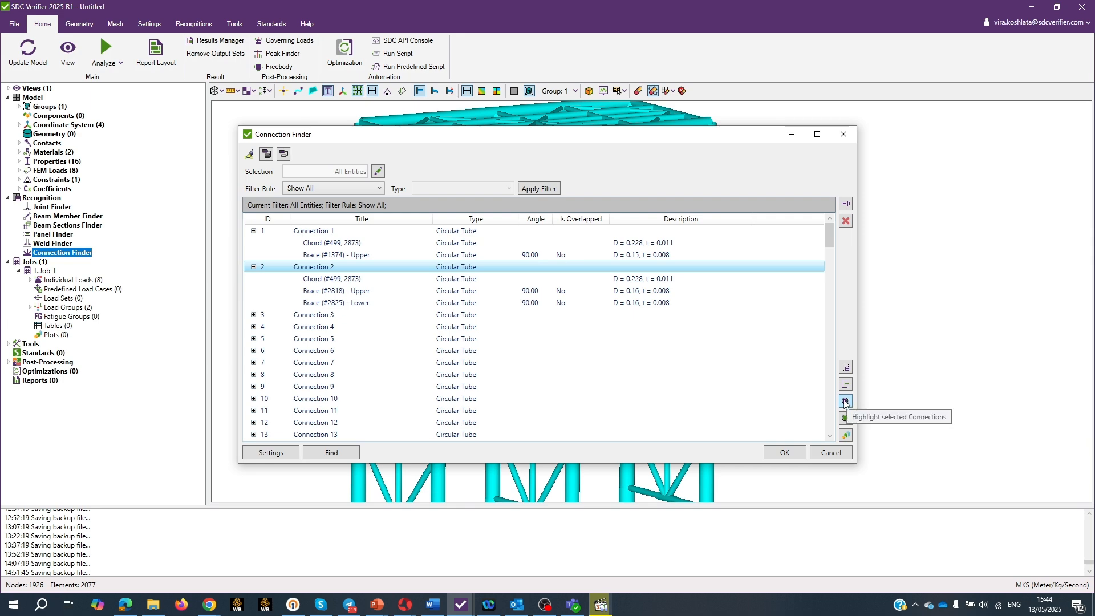
pyautogui.click(845, 403)
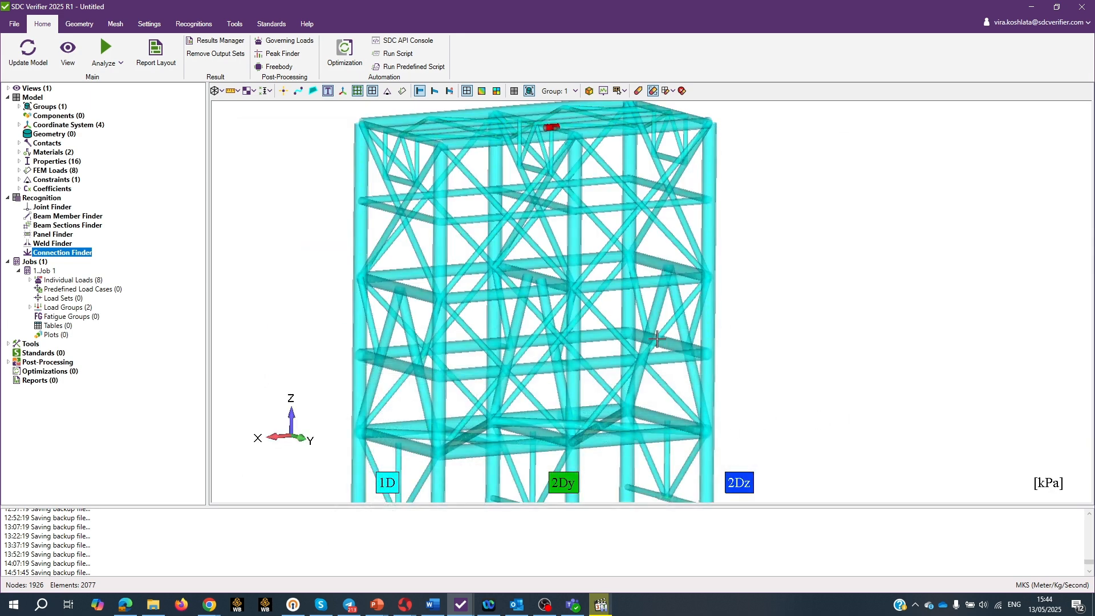
pyautogui.scroll(2, 656, 346)
pyautogui.scroll(-3, 656, 344)
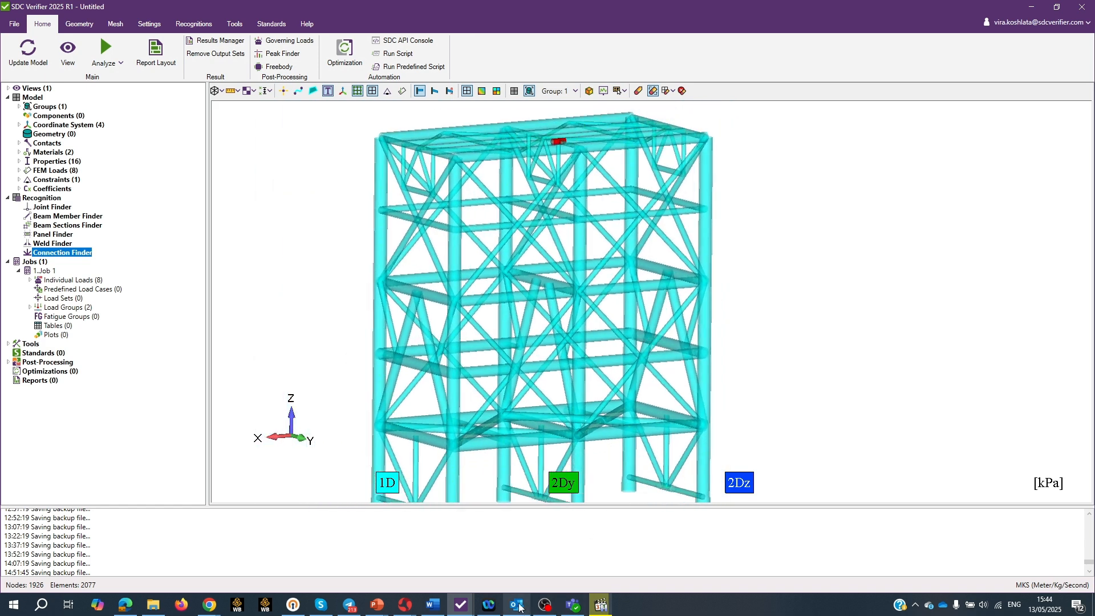
# - Preview only Connection 2, isolated from the rest of the structure
pyautogui.moveTo(465, 611)
pyautogui.click(518, 564)
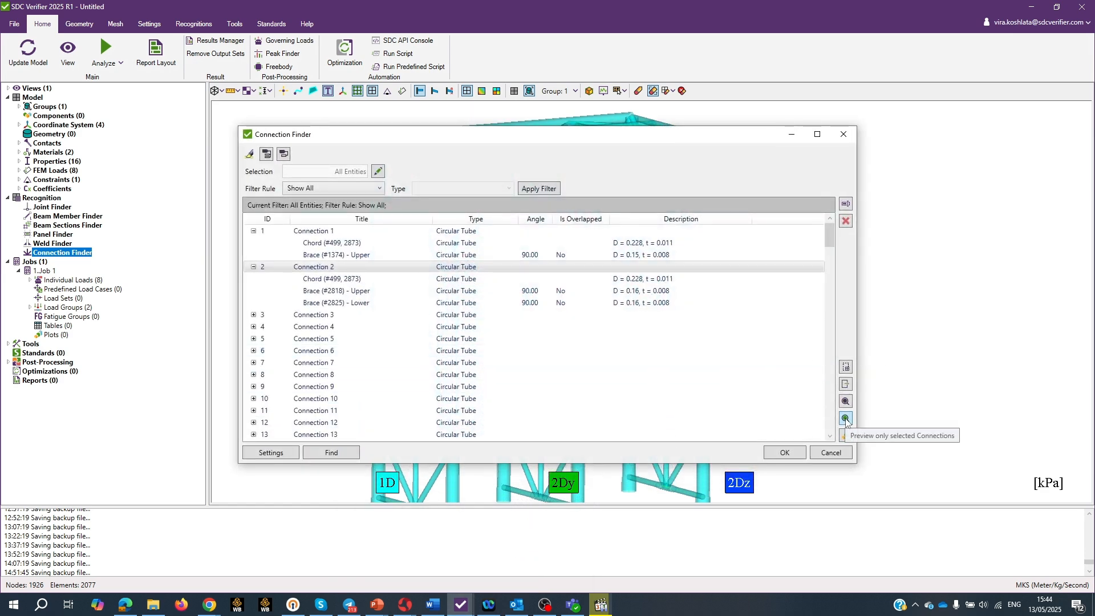
pyautogui.click(846, 420)
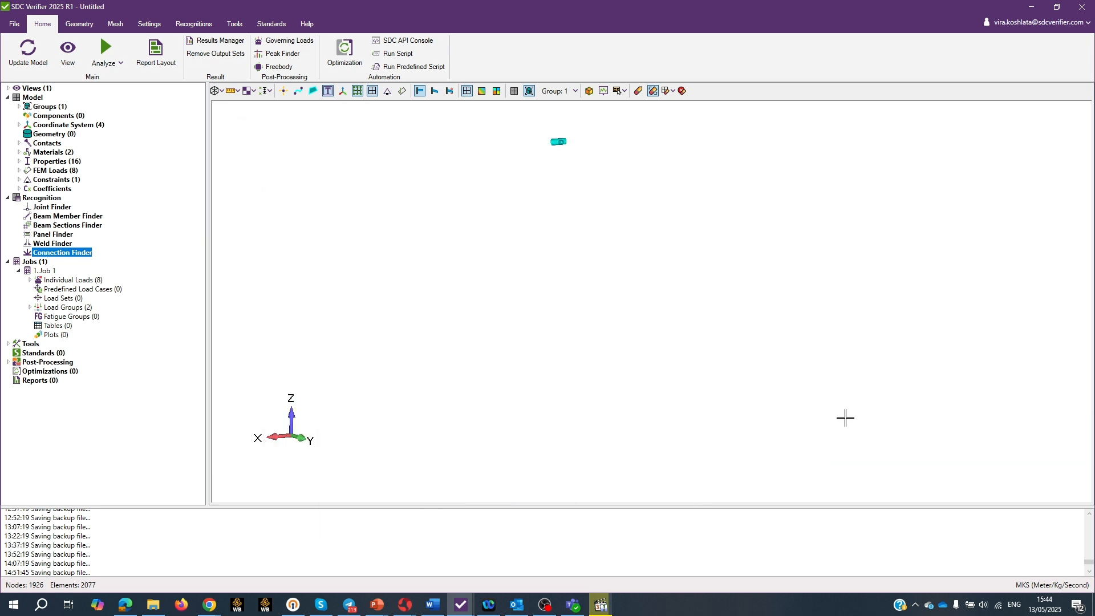
pyautogui.scroll(4, 637, 278)
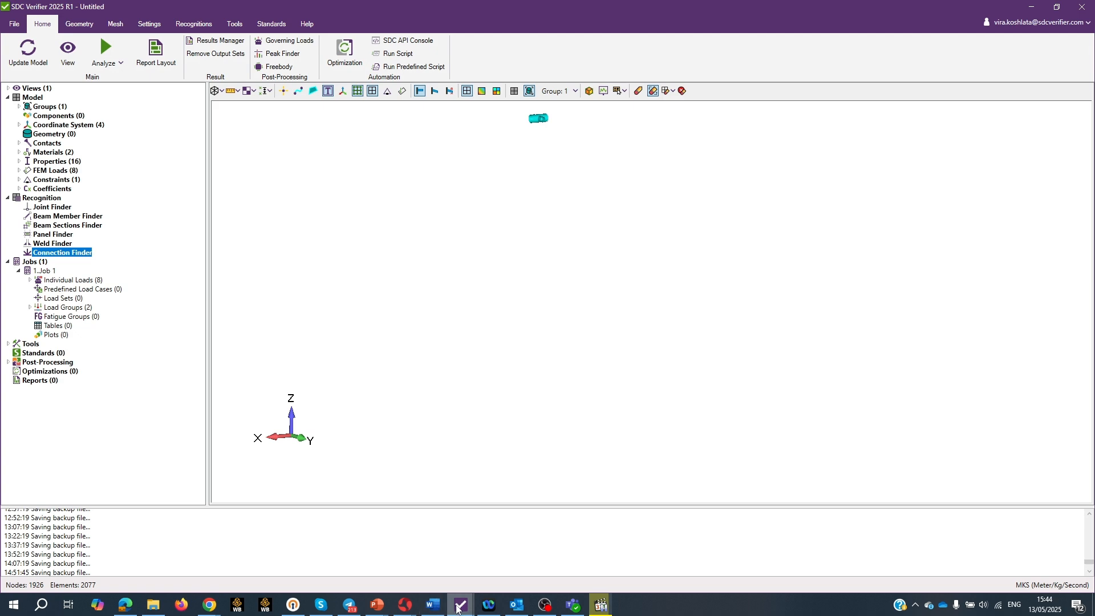
# - Select all recognized connections and preview their chords and braces in the model
pyautogui.moveTo(459, 609)
pyautogui.click(518, 570)
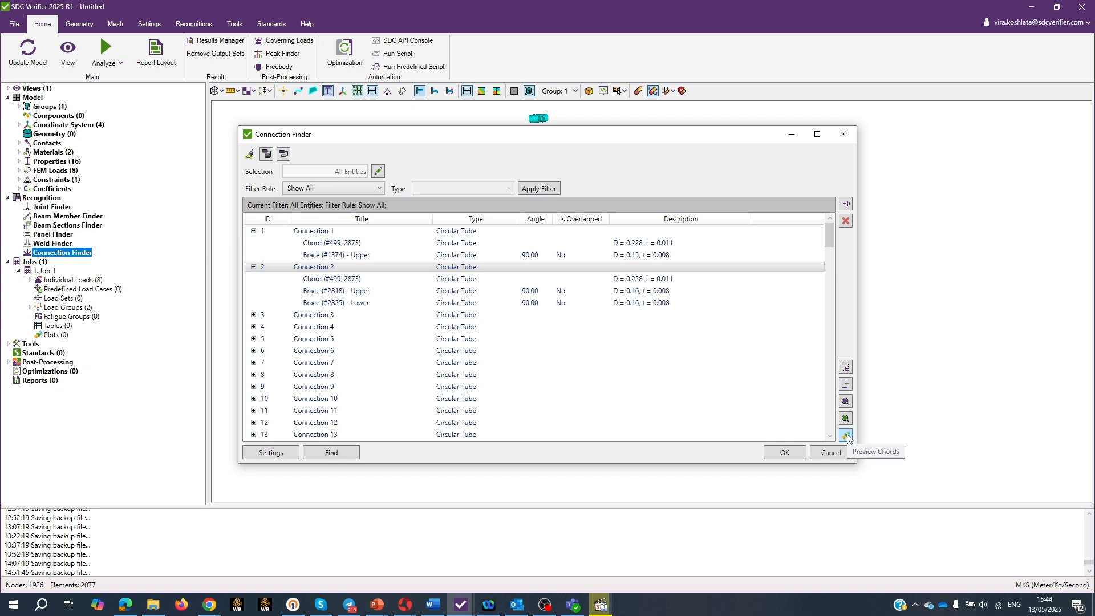
pyautogui.click(318, 318)
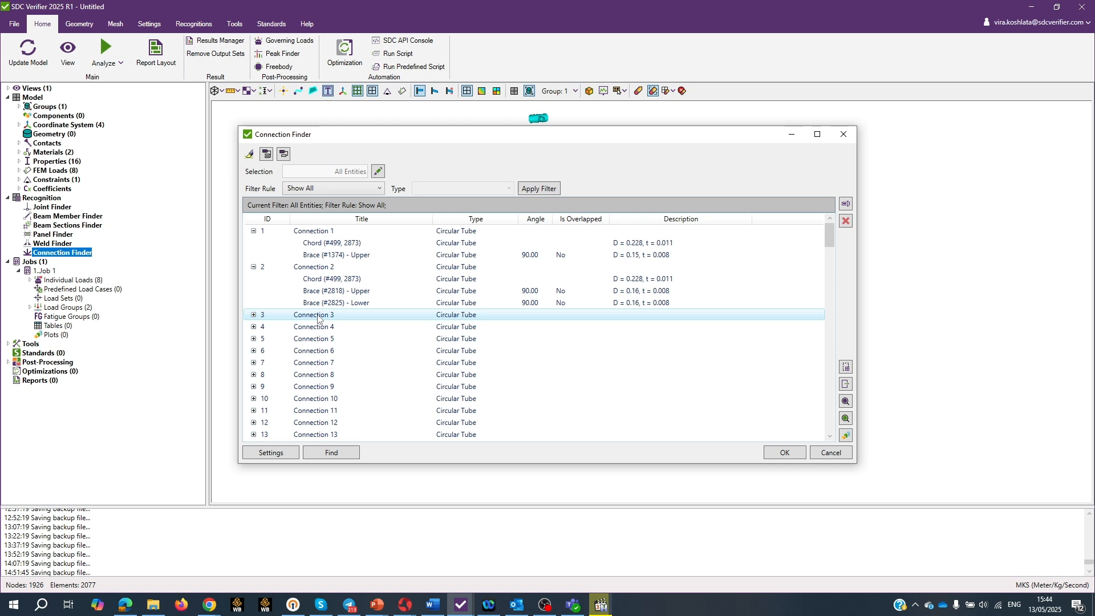
pyautogui.hotkey('ctrl', 'a')
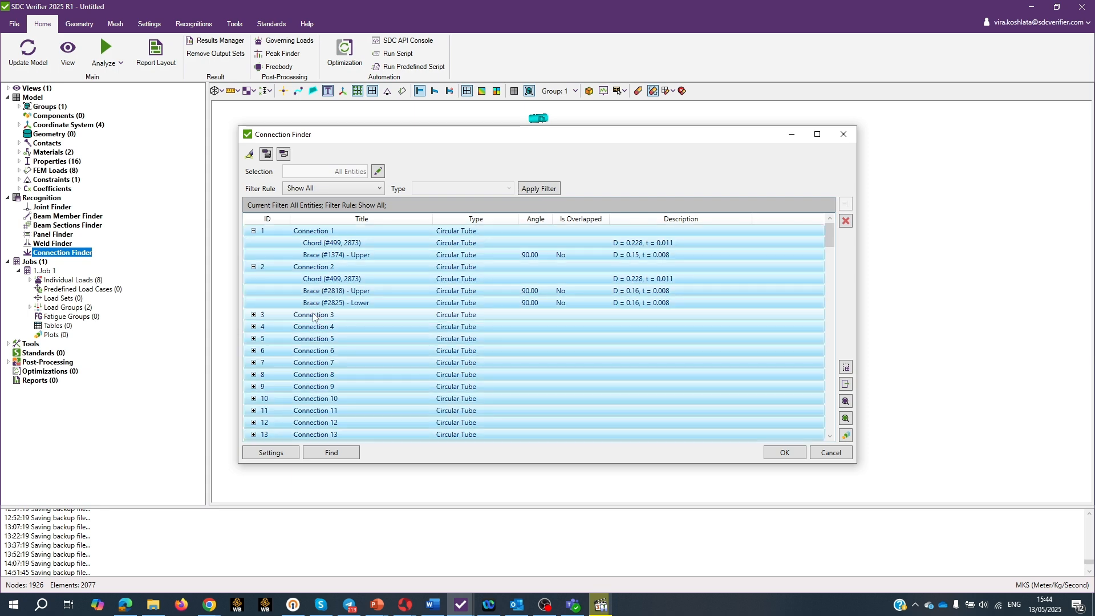
pyautogui.click(845, 436)
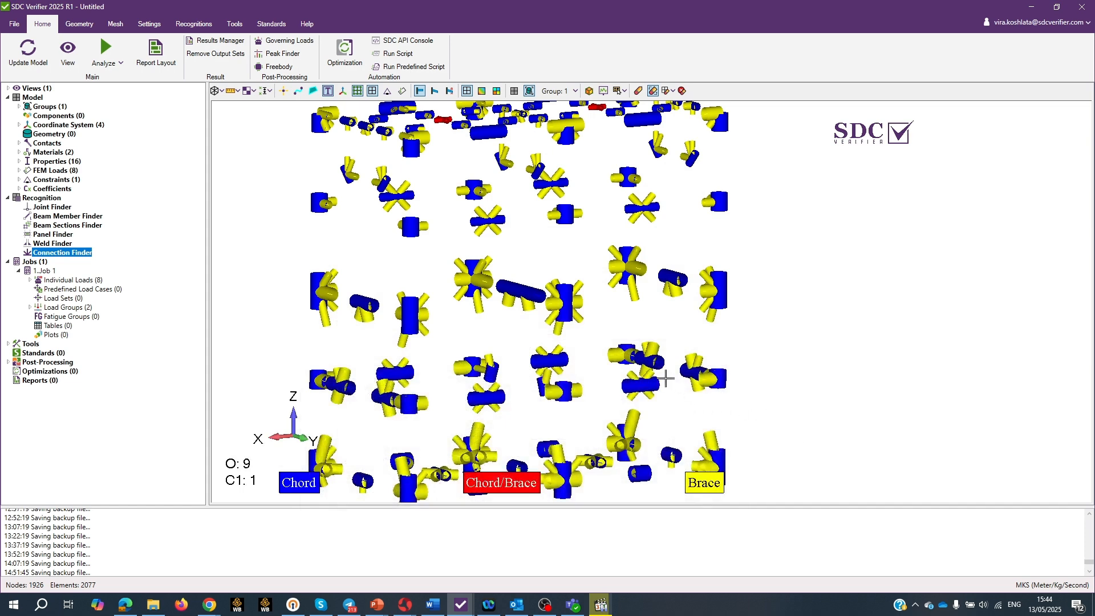
pyautogui.scroll(-2, 666, 378)
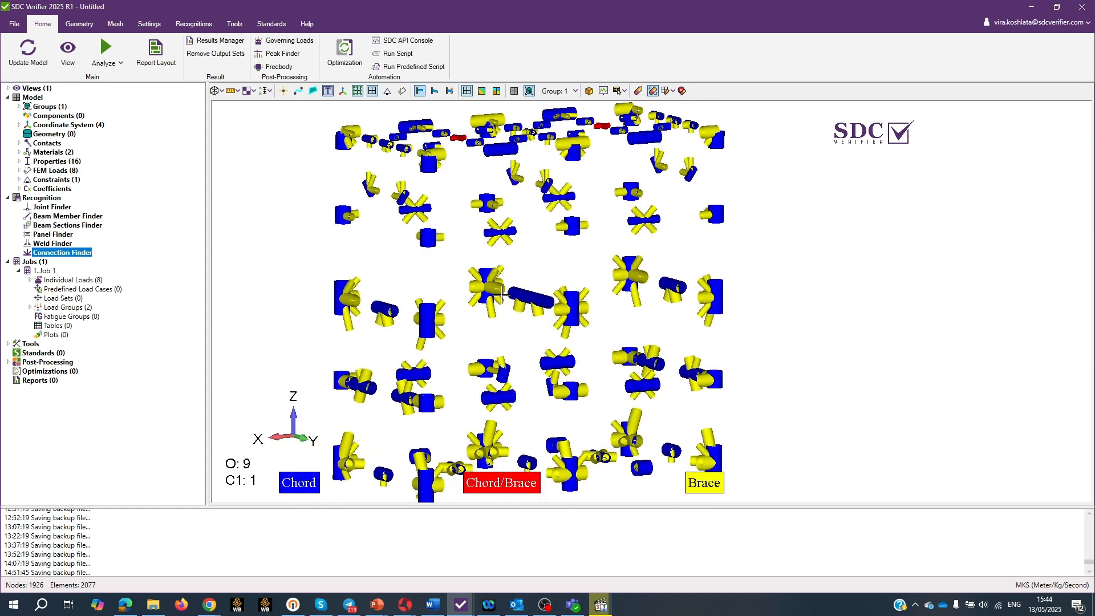
pyautogui.scroll(2, 506, 306)
pyautogui.scroll(2, 506, 307)
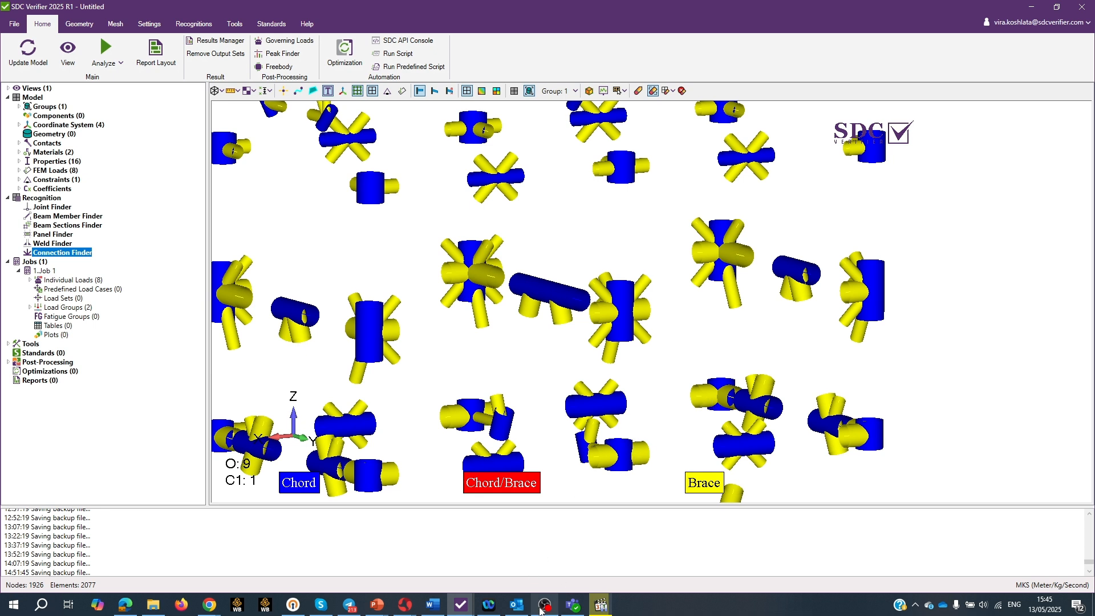
# - Return to the Connection Finder window and start locating a connection by selecting one of its elements in the model
pyautogui.moveTo(461, 606)
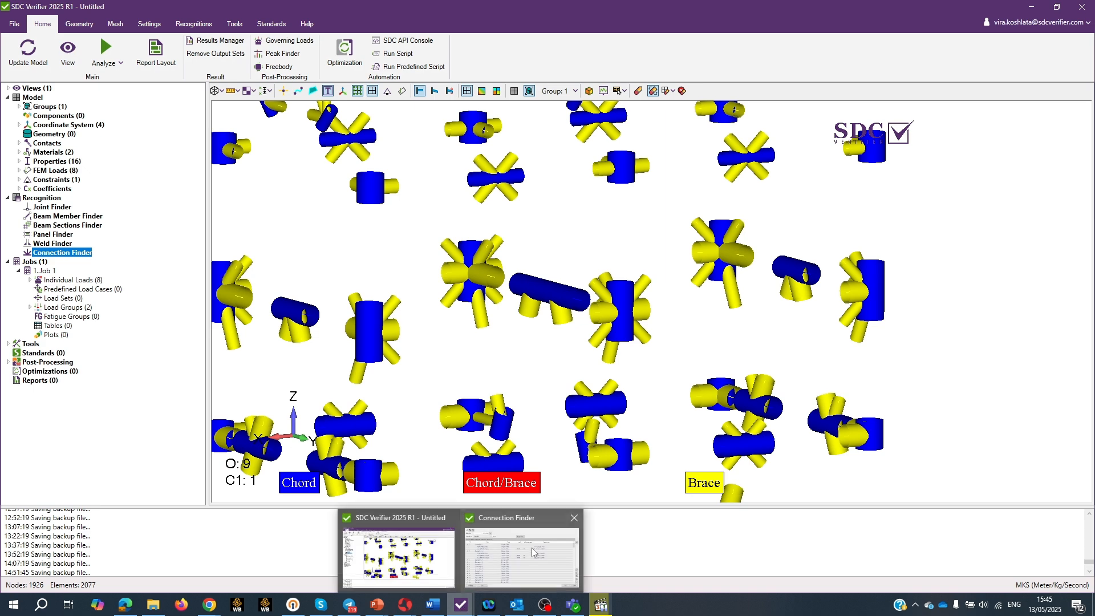
pyautogui.click(605, 553)
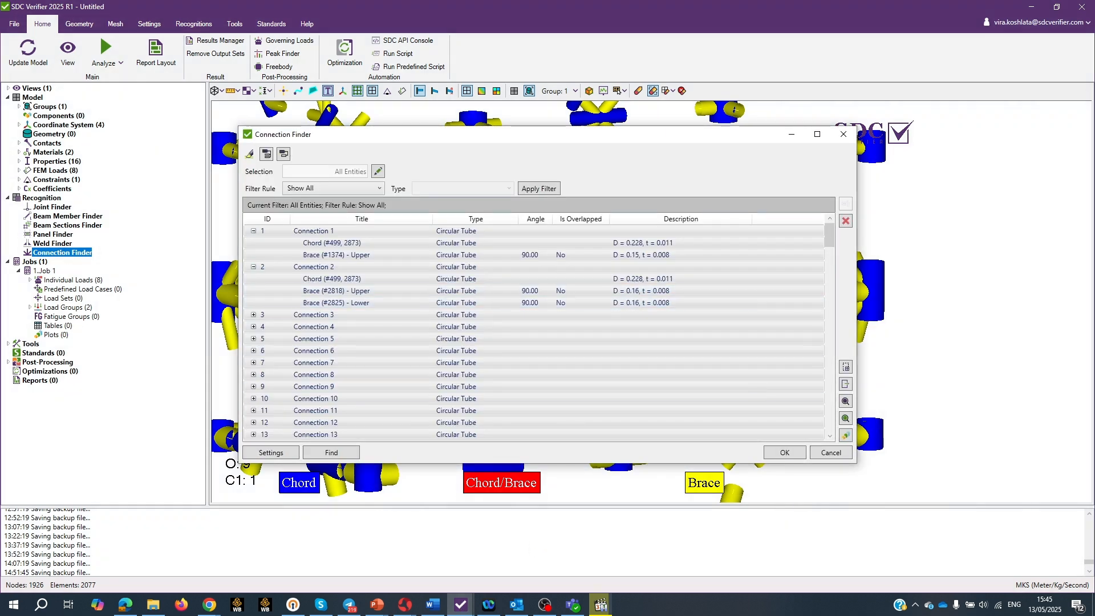
pyautogui.click(845, 368)
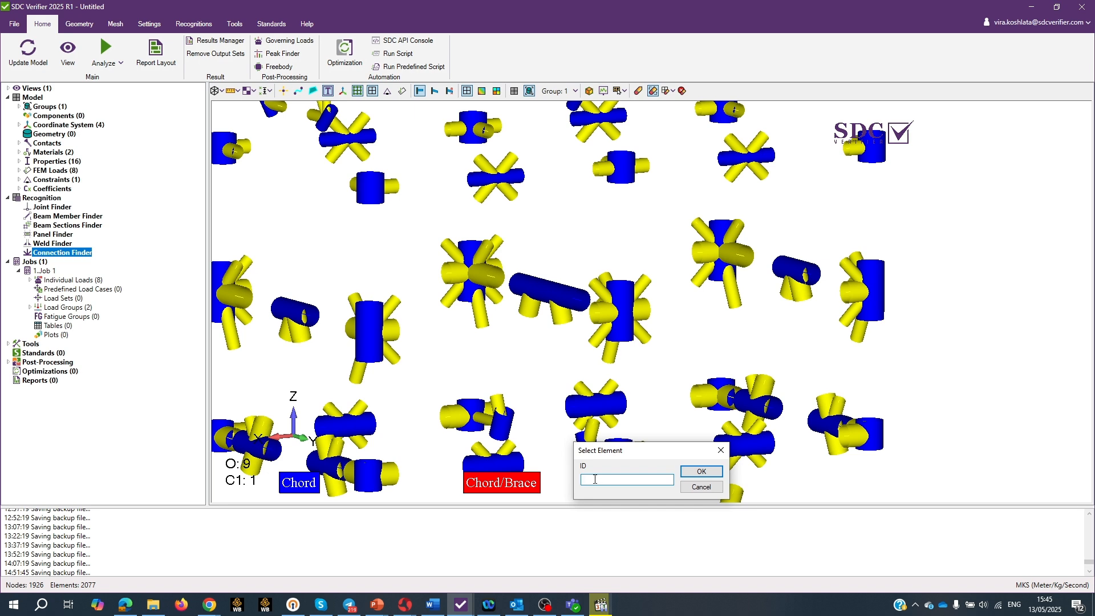
pyautogui.scroll(-5, 587, 362)
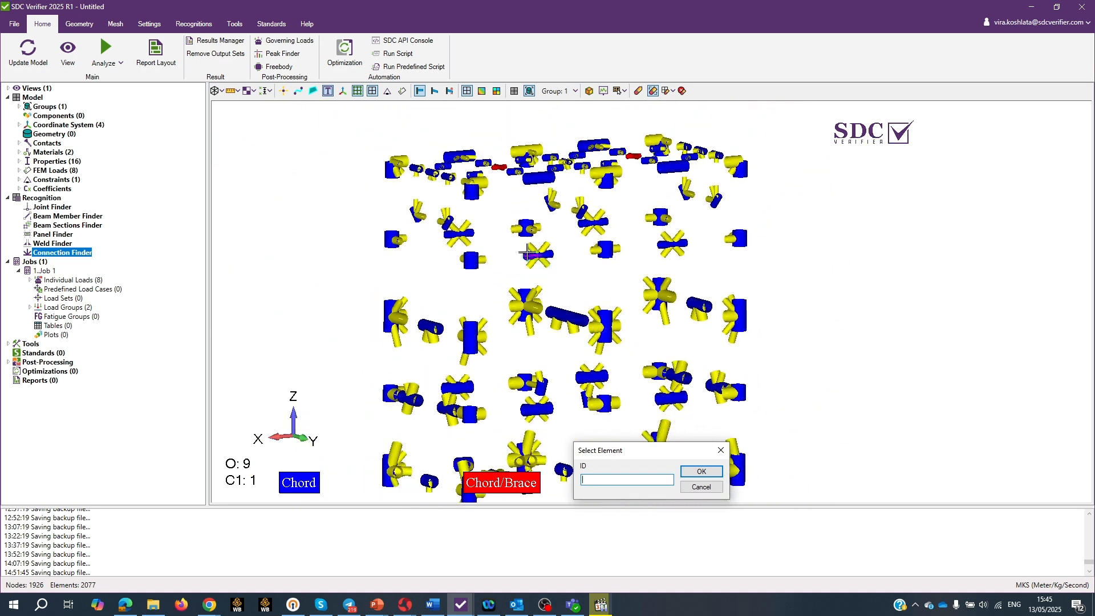
pyautogui.write('2781')
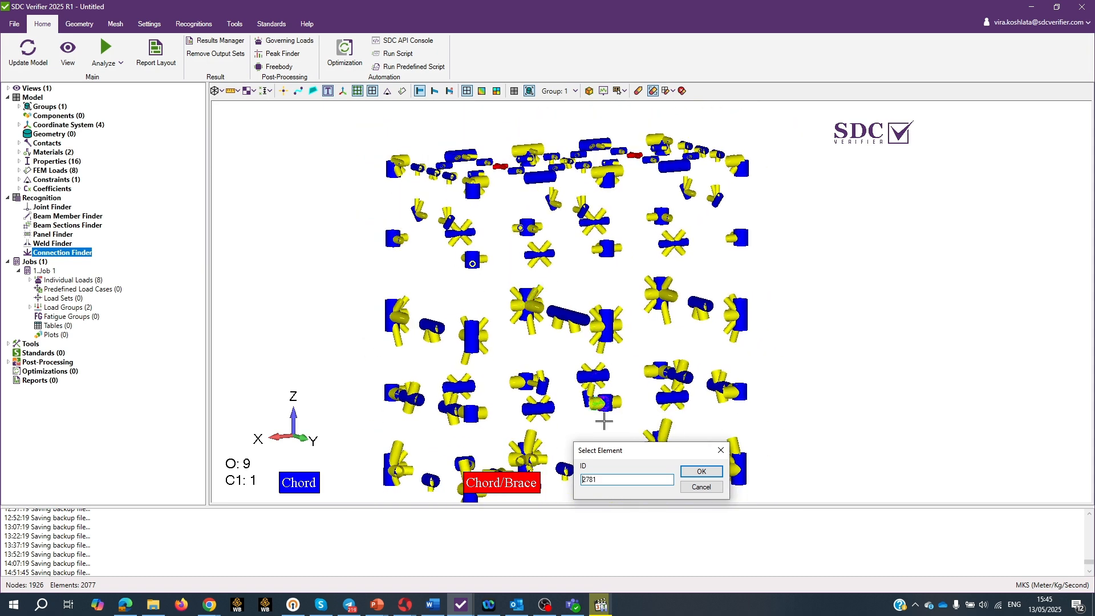
pyautogui.moveTo(610, 481); pyautogui.dragTo(580, 479)
pyautogui.press('BackSpace')
# - Pick element 2925 of a red Chord/Brace connection in the model and locate its connection in the list
pyautogui.scroll(3, 559, 278)
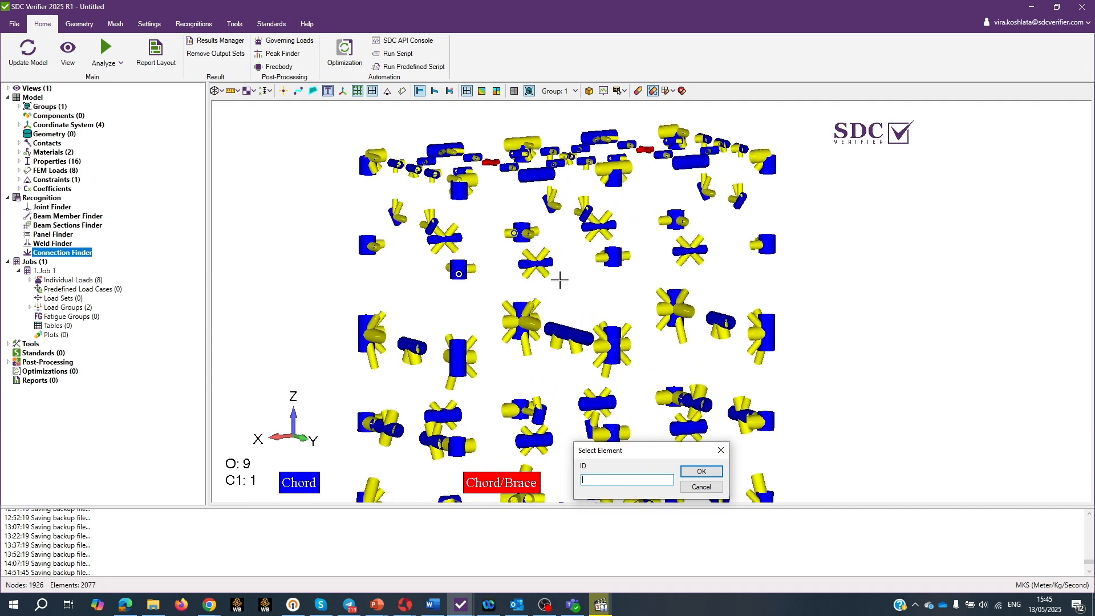
pyautogui.scroll(3, 526, 238)
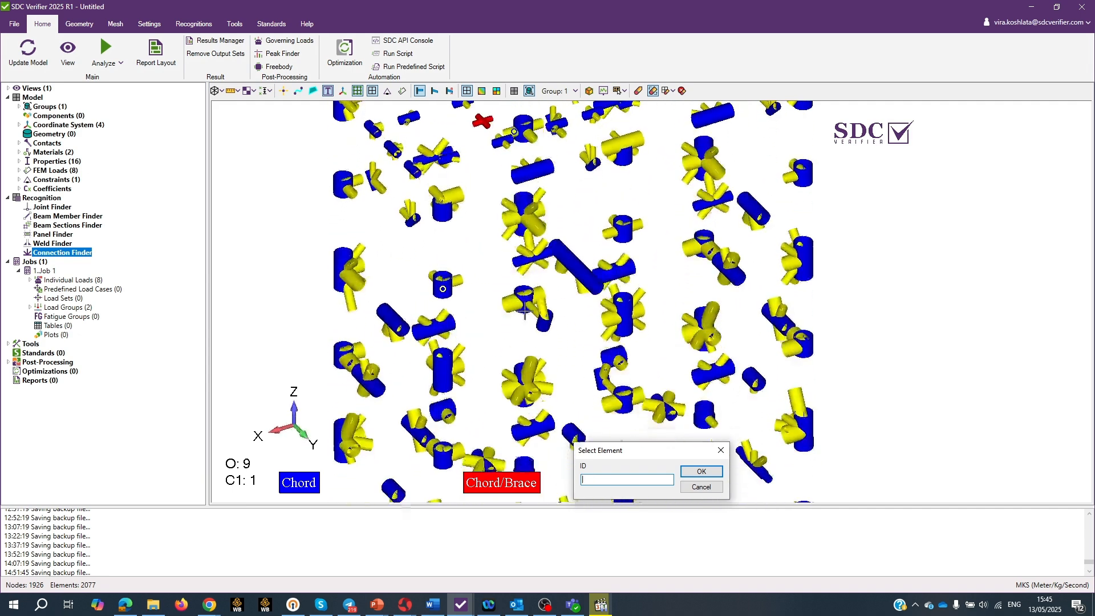
pyautogui.scroll(-1, 534, 212)
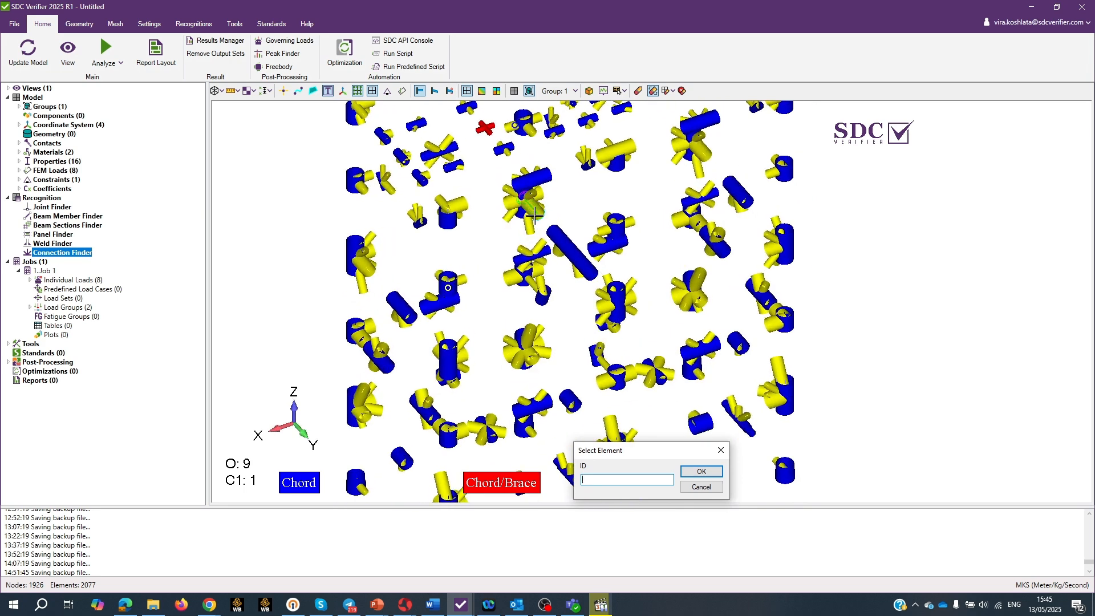
pyautogui.moveTo(535, 216); pyautogui.dragTo(535, 387, button='middle')
pyautogui.scroll(-2, 547, 365)
pyautogui.scroll(2, 548, 364)
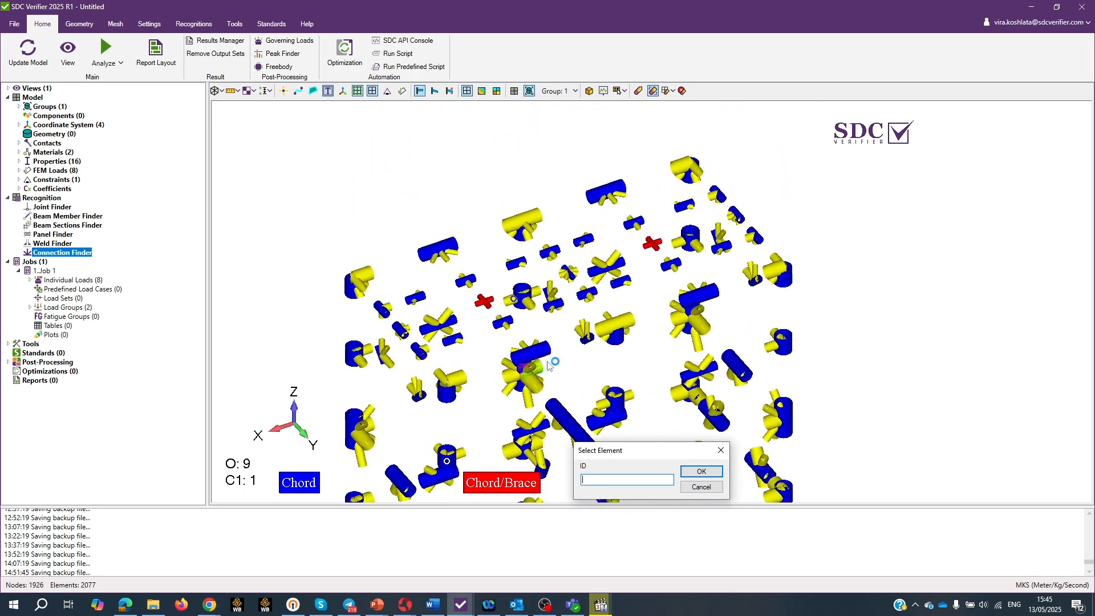
pyautogui.scroll(3, 548, 366)
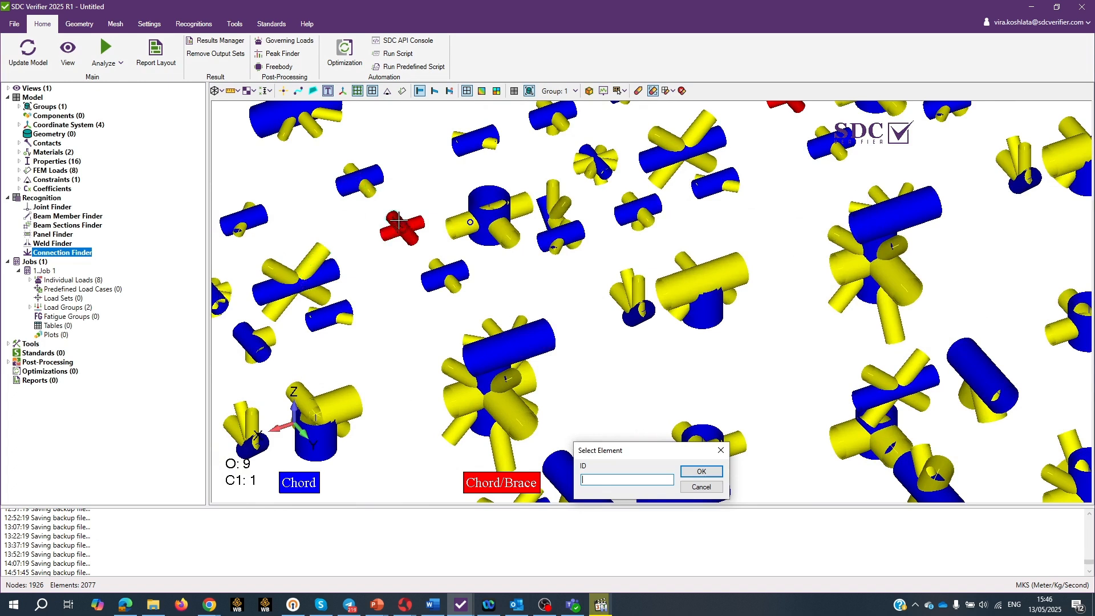
pyautogui.click(396, 218)
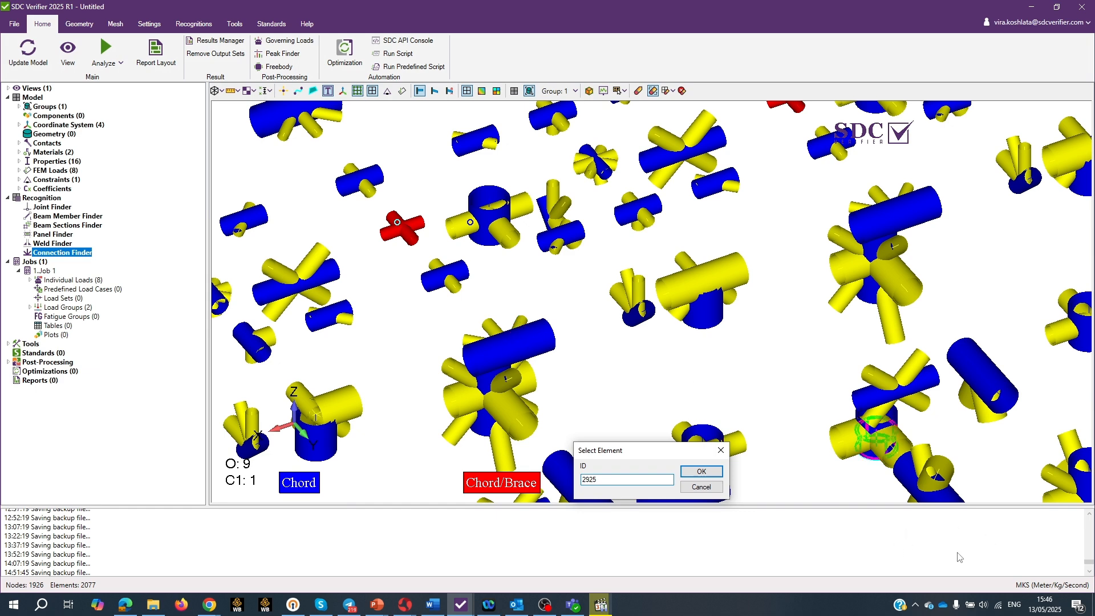
pyautogui.click(701, 472)
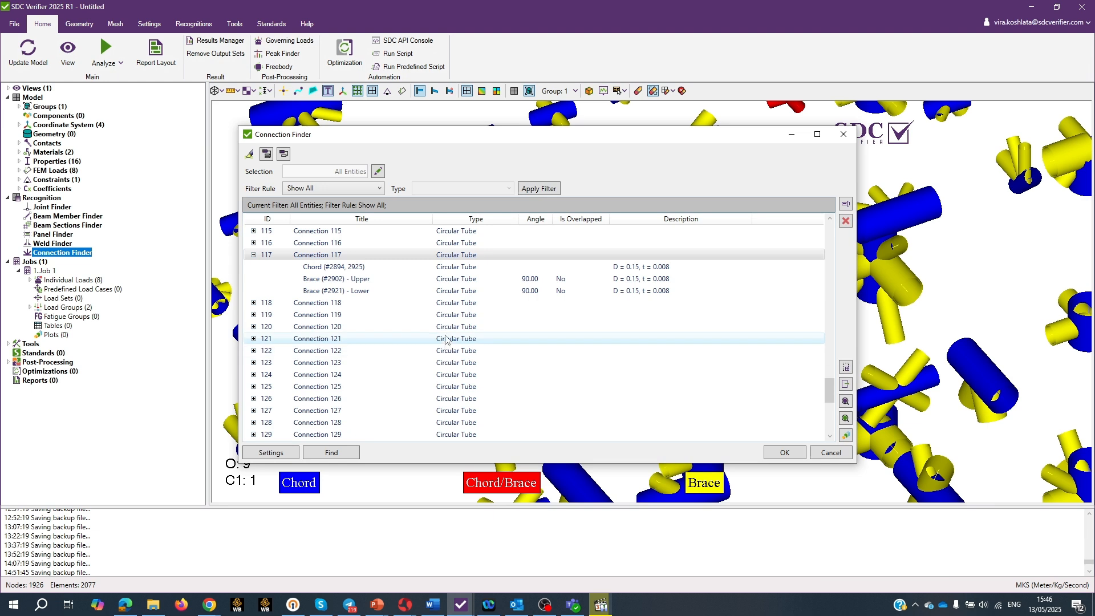
# - Compare the chord and brace elements of Connections 117 and 118, and change how the connections are displayed in the preview
pyautogui.scroll(1, 447, 338)
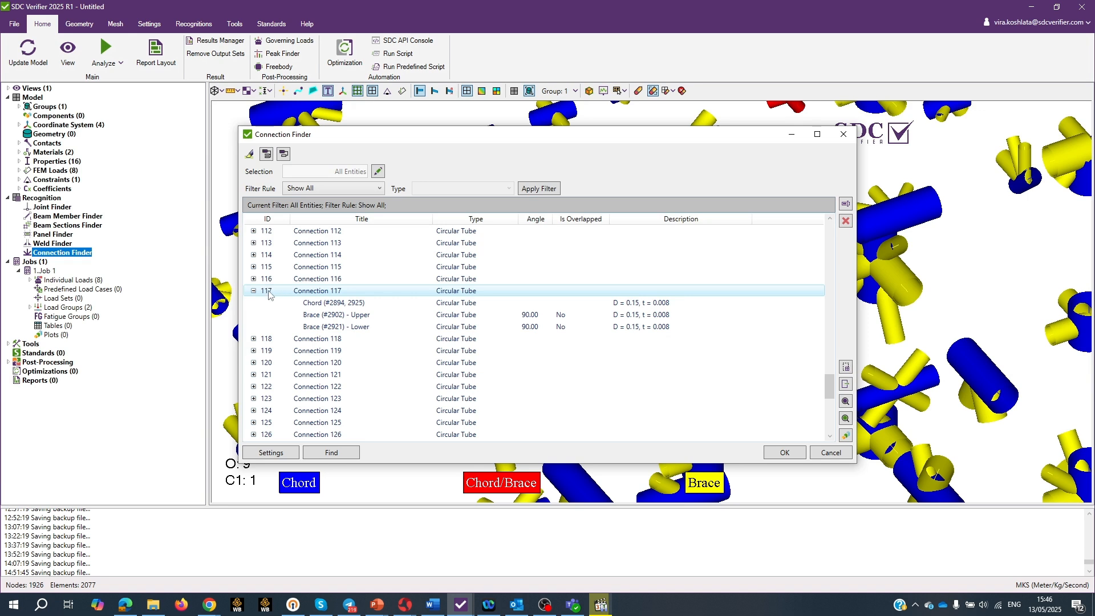
pyautogui.click(254, 339)
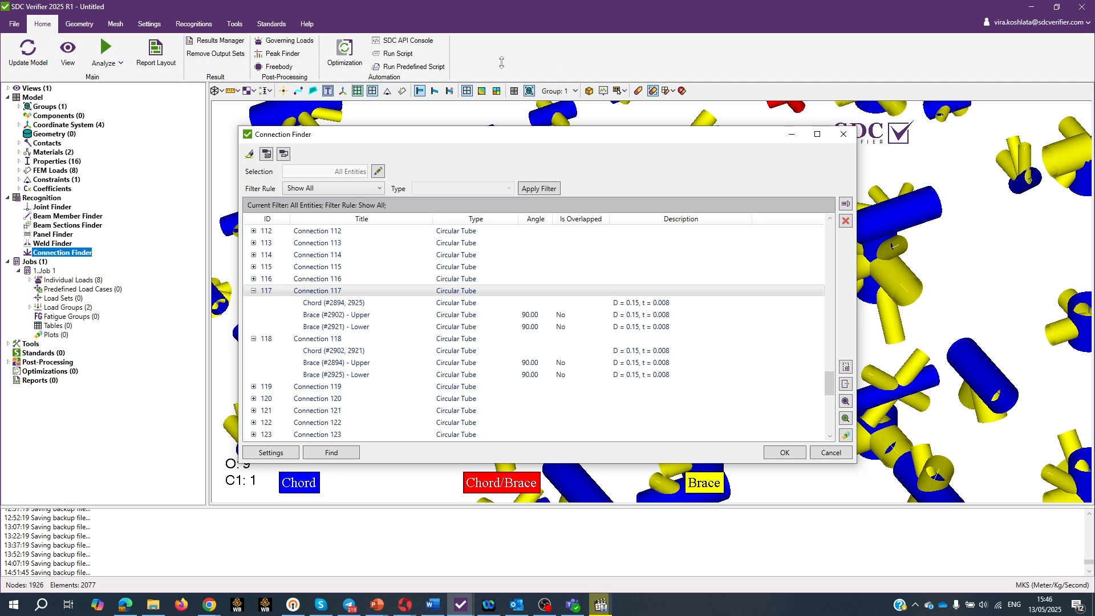
pyautogui.click(249, 155)
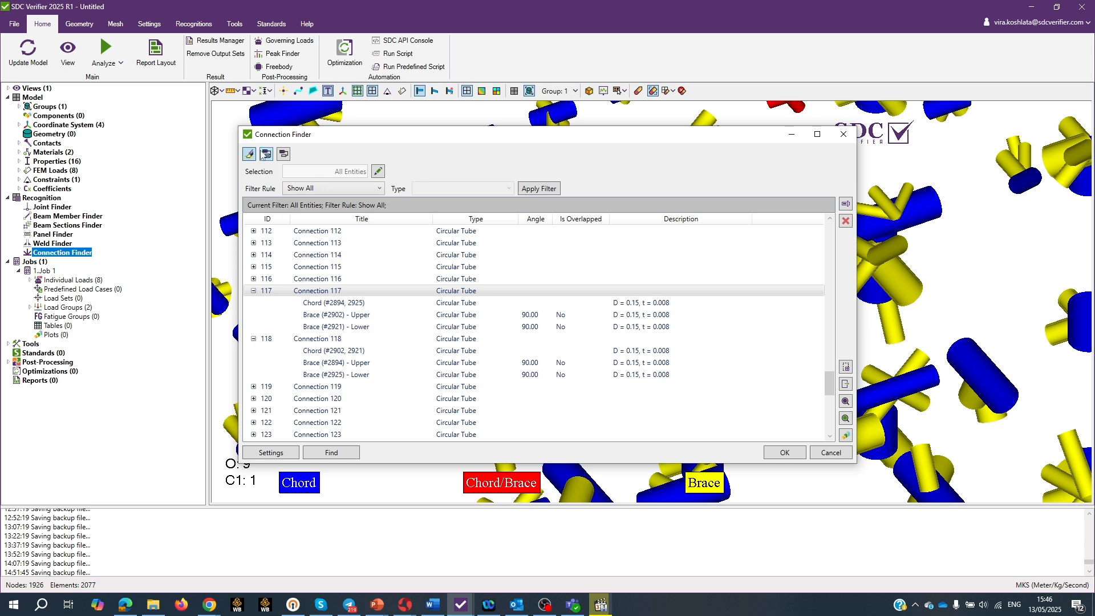
# - Expand all connections to review their chord and brace details, and collapse the whole list again
pyautogui.click(268, 156)
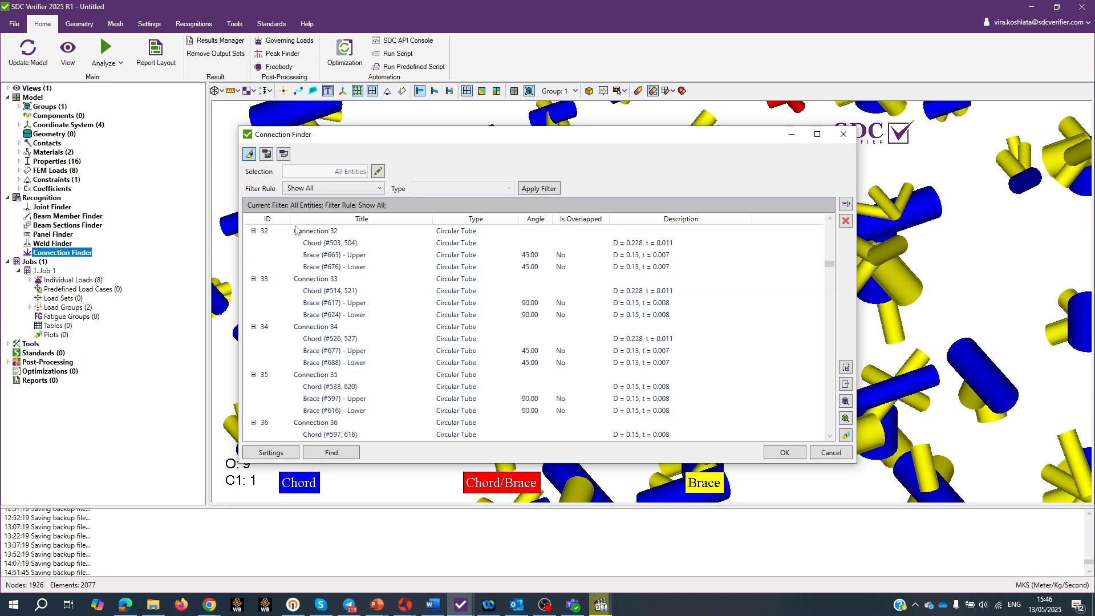
pyautogui.scroll(-10, 384, 363)
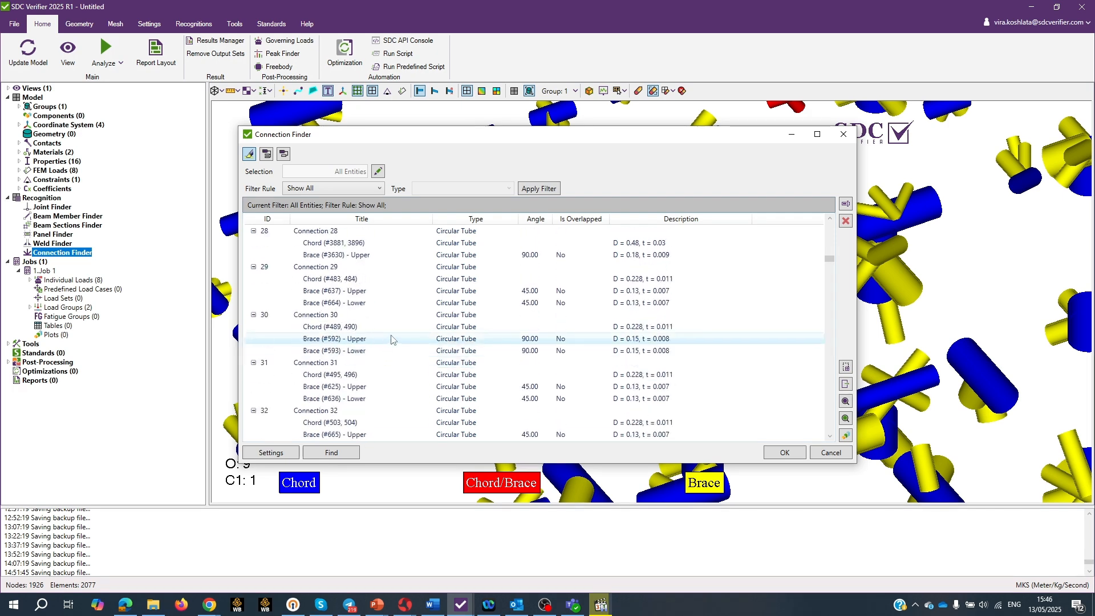
pyautogui.scroll(7, 398, 321)
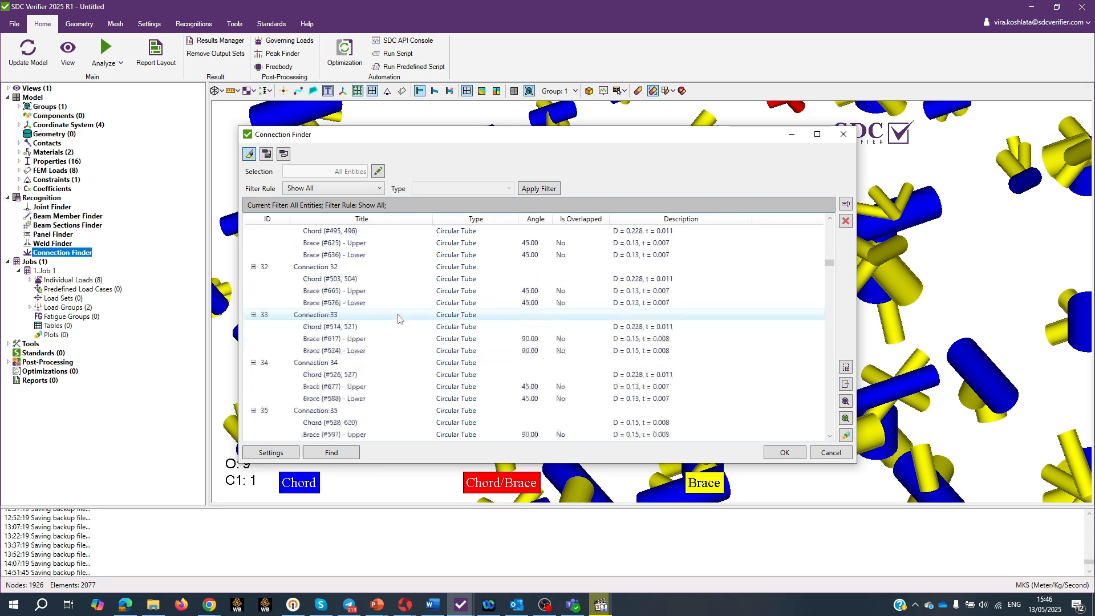
pyautogui.scroll(12, 398, 318)
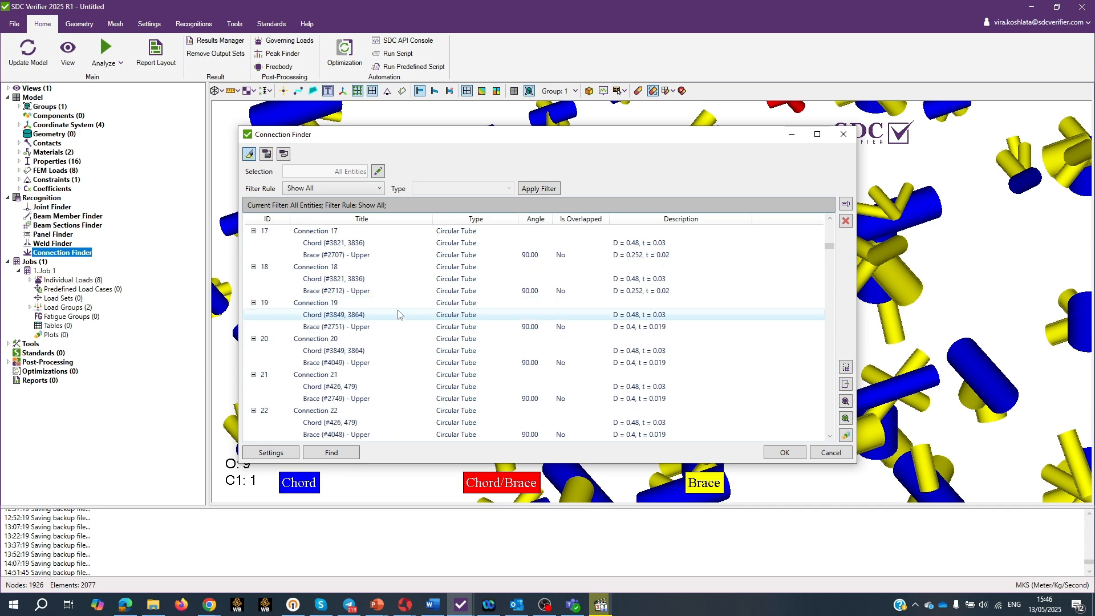
pyautogui.click(283, 155)
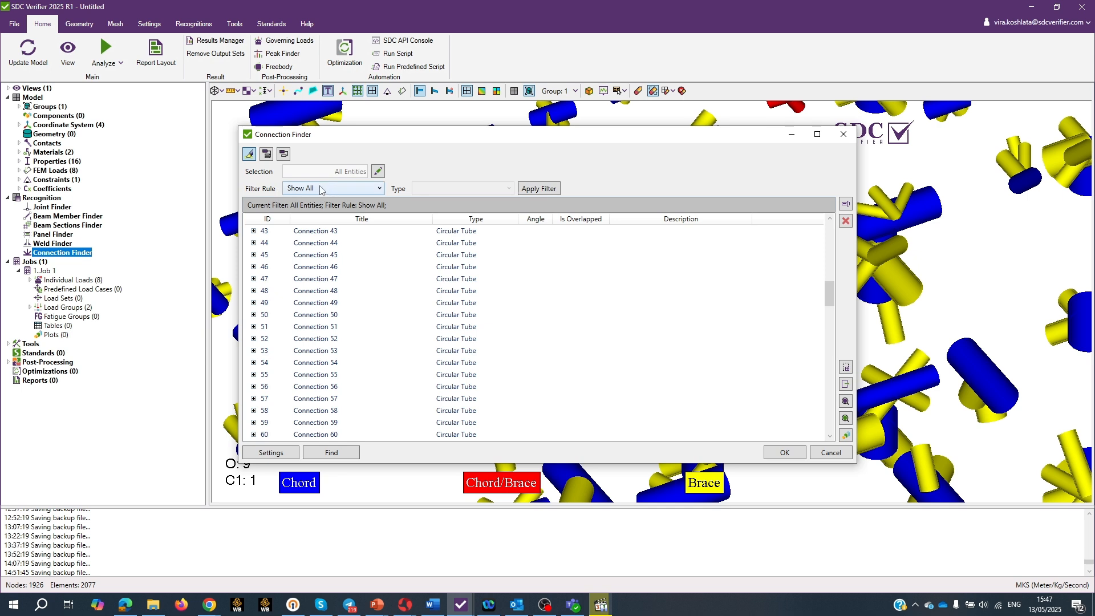
# - Check the entity selection without changing it and keep the filter rule at Show All
pyautogui.click(377, 171)
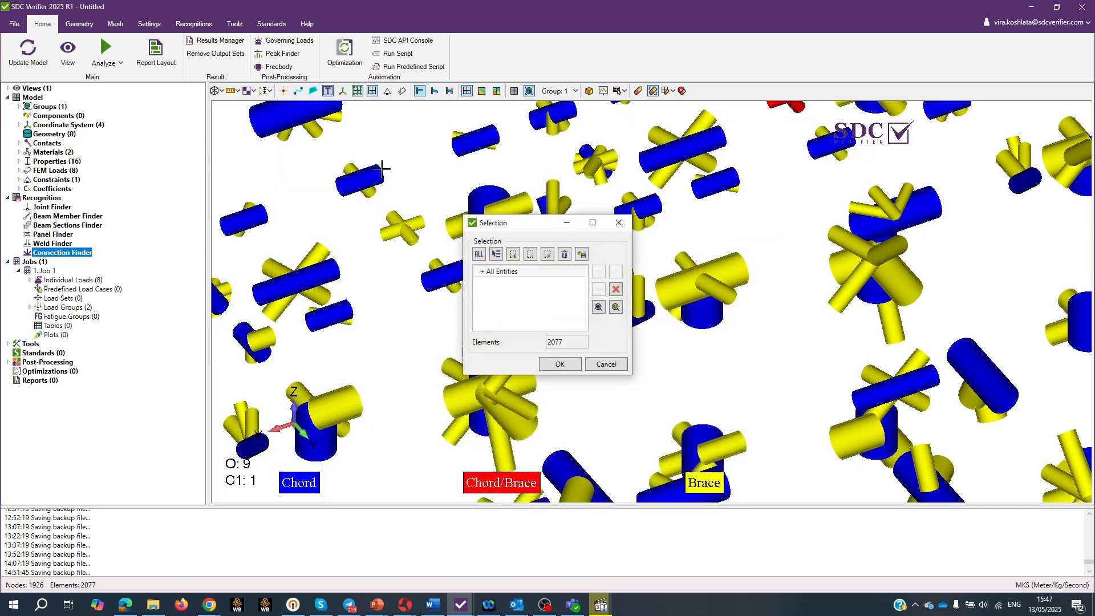
pyautogui.click(614, 367)
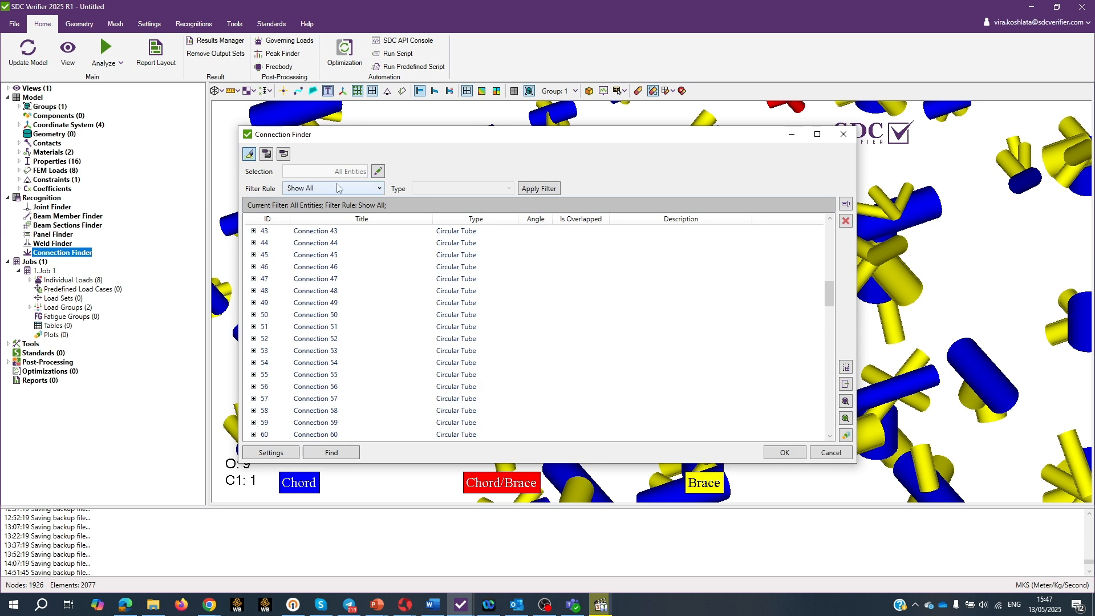
pyautogui.click(382, 190)
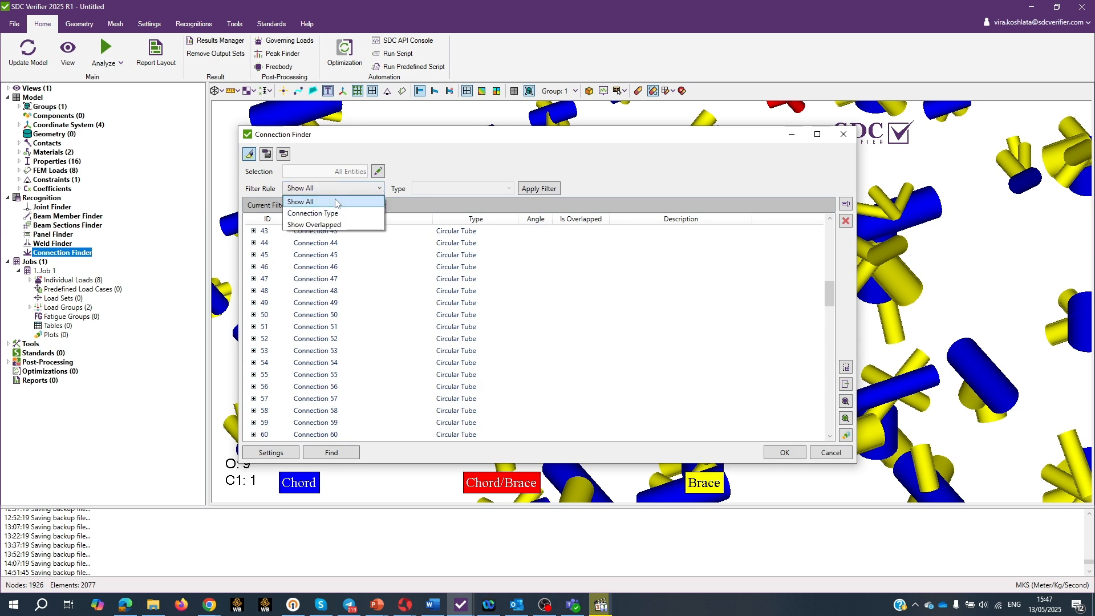
pyautogui.click(335, 202)
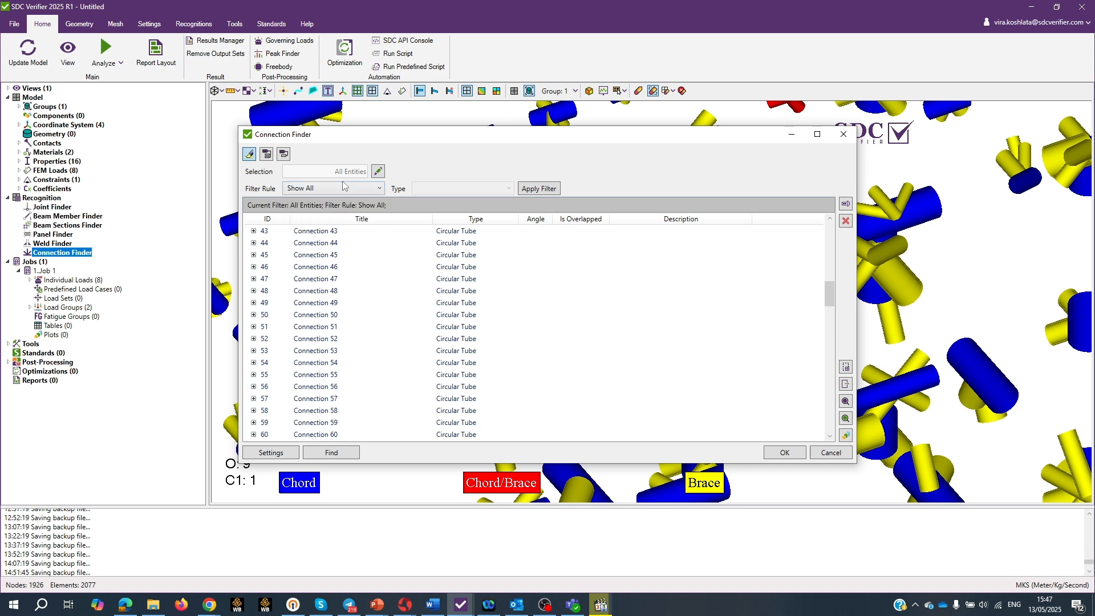
# - Set the filter rule to Connection Type and review the available connection types, keeping the type at Show All
pyautogui.click(380, 190)
pyautogui.click(331, 213)
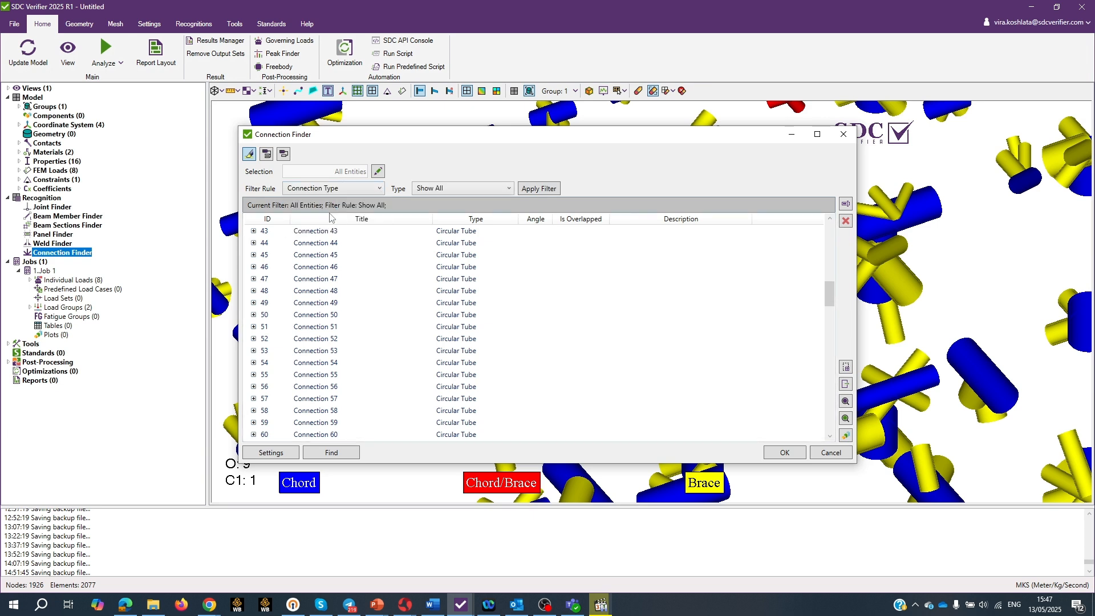
pyautogui.click(510, 189)
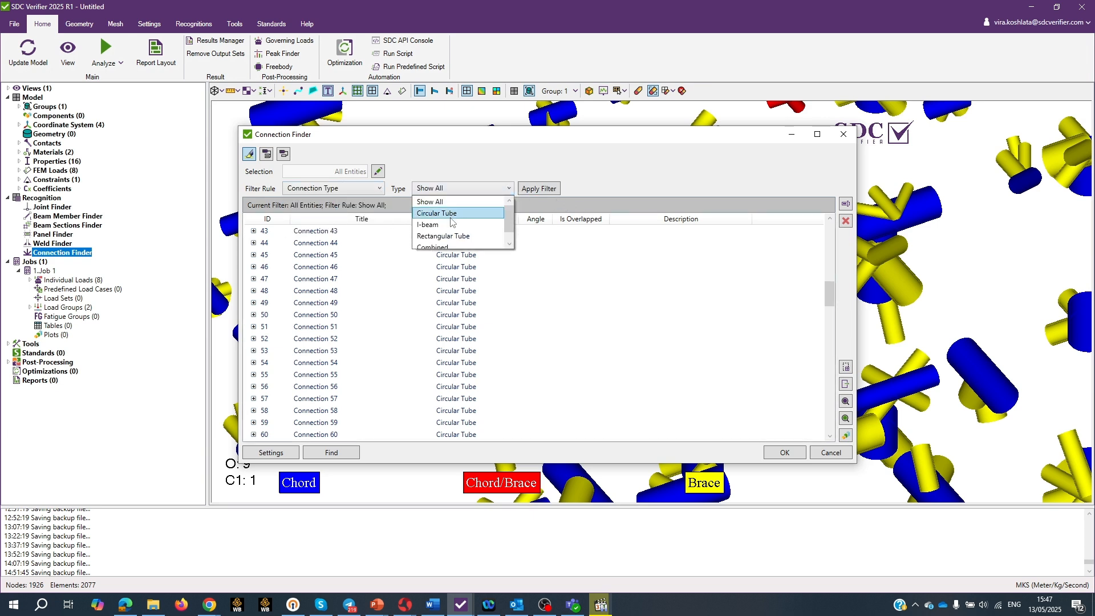
pyautogui.scroll(-1, 455, 223)
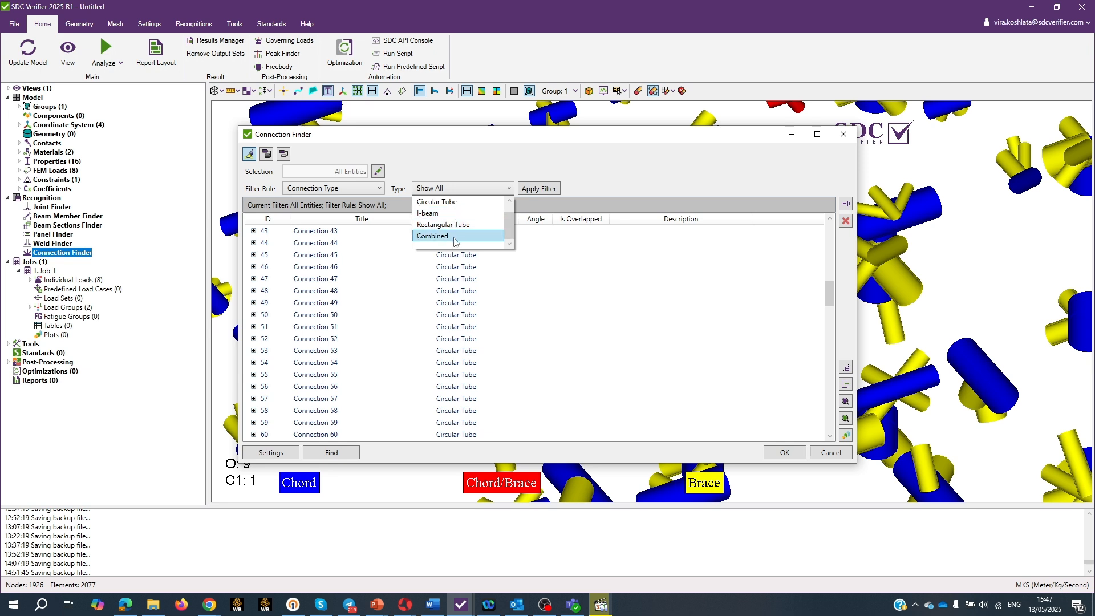
pyautogui.scroll(1, 457, 236)
pyautogui.click(383, 191)
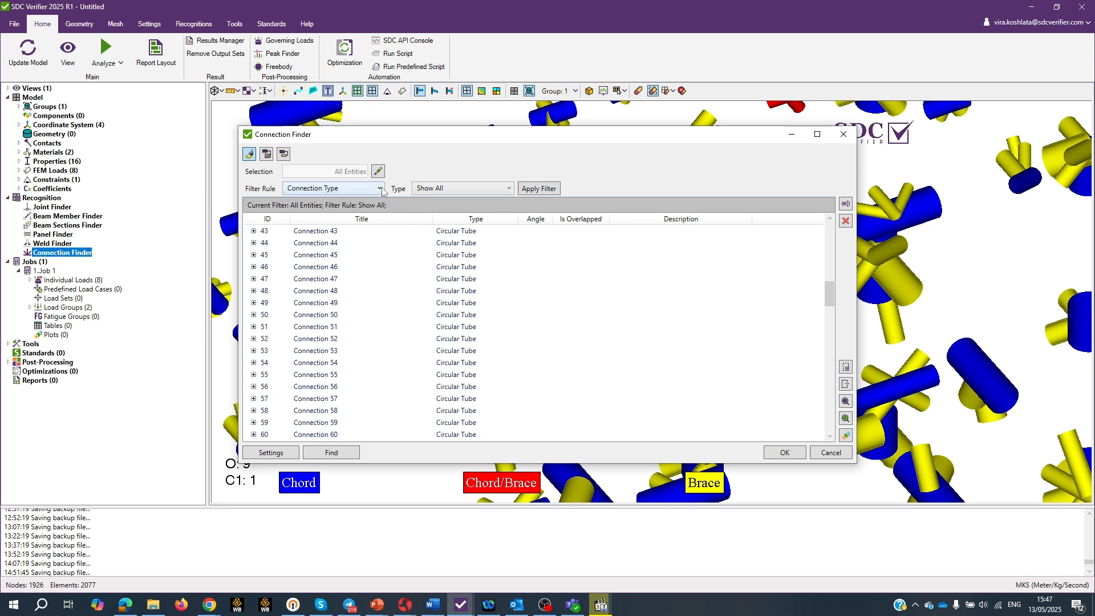
pyautogui.click(379, 190)
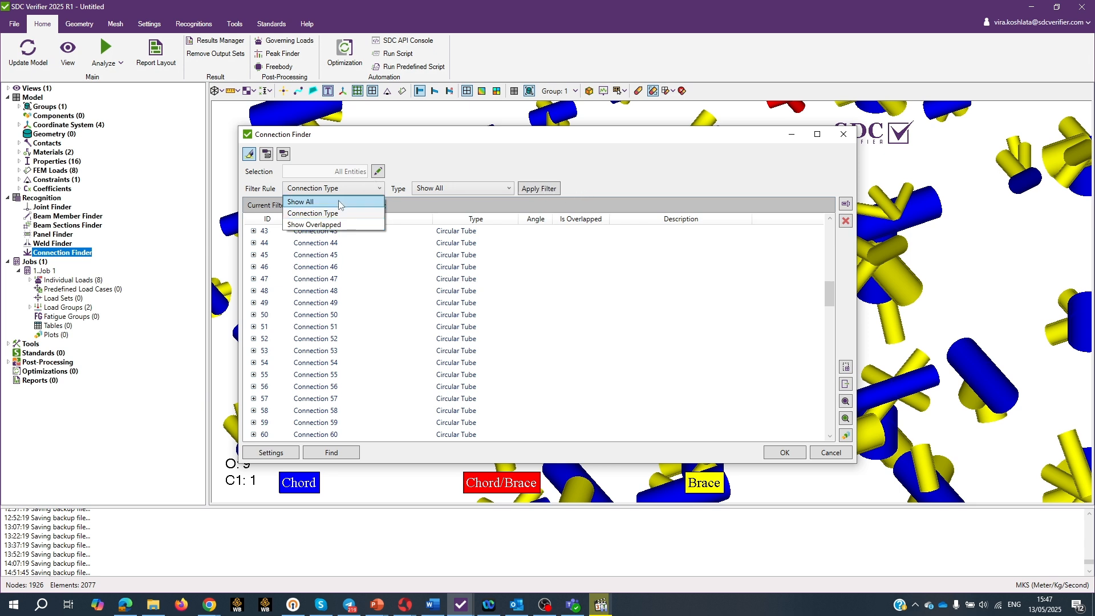
pyautogui.click(354, 213)
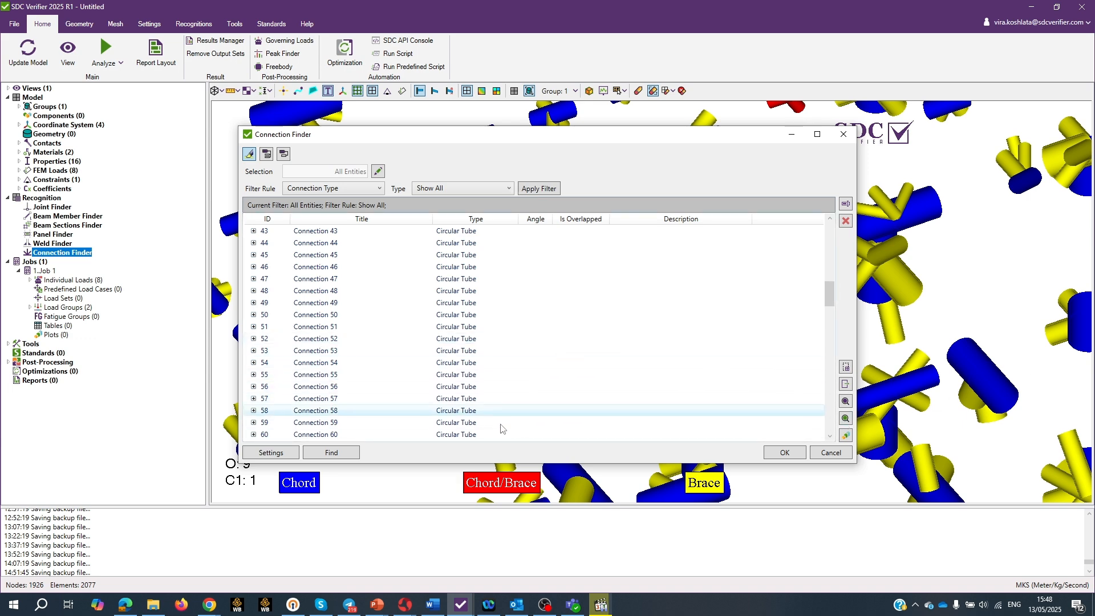
# - Open the online help for SDC Verifier from its website in Chrome and return to the Connection Finder window
pyautogui.click(210, 605)
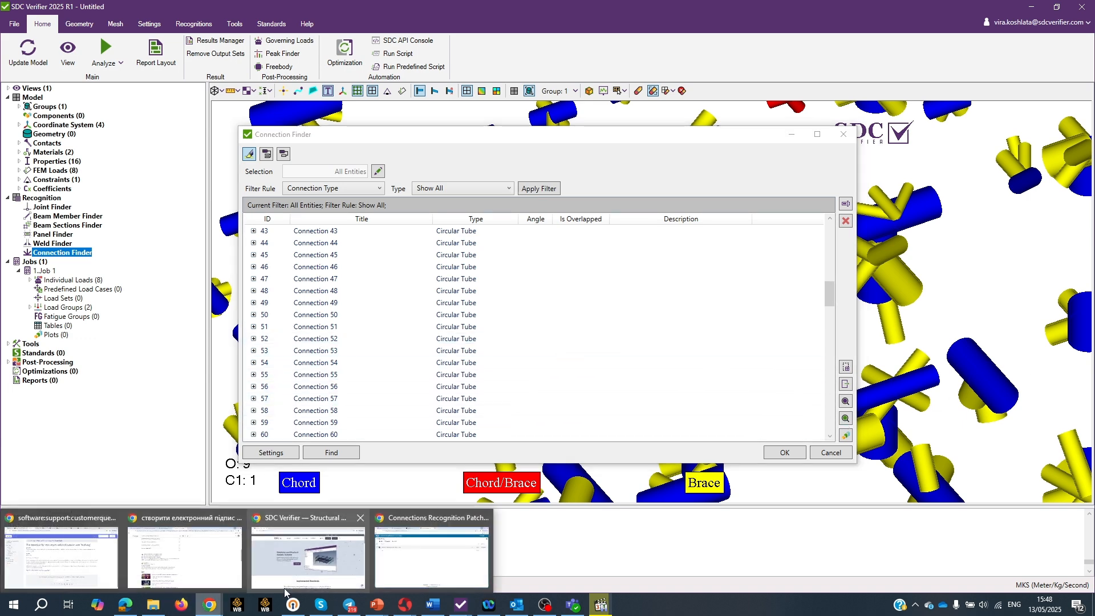
pyautogui.click(314, 570)
pyautogui.moveTo(356, 112)
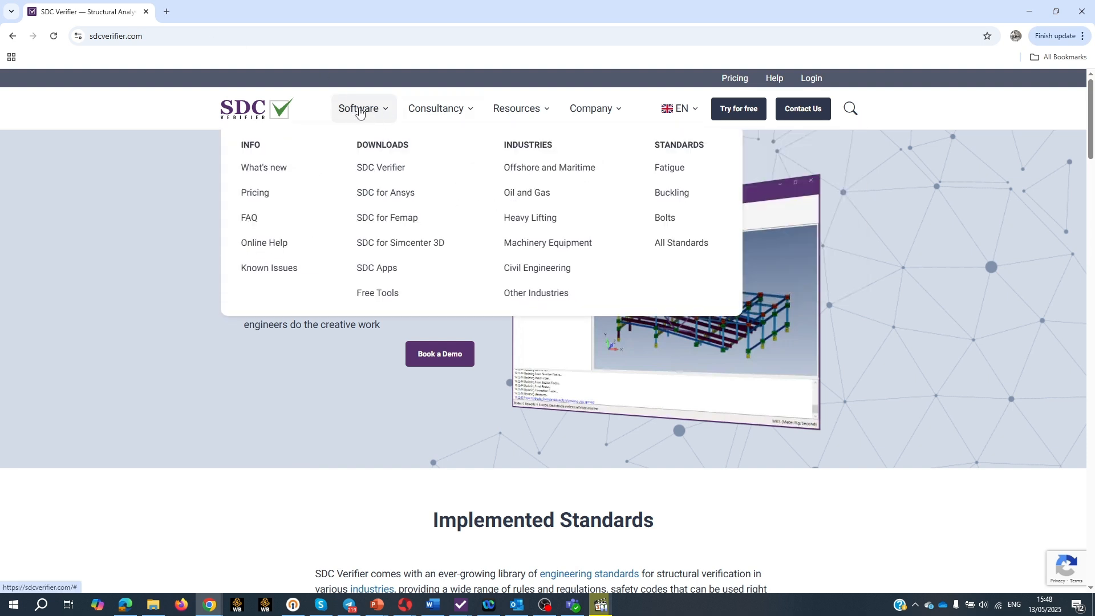
pyautogui.click(266, 244)
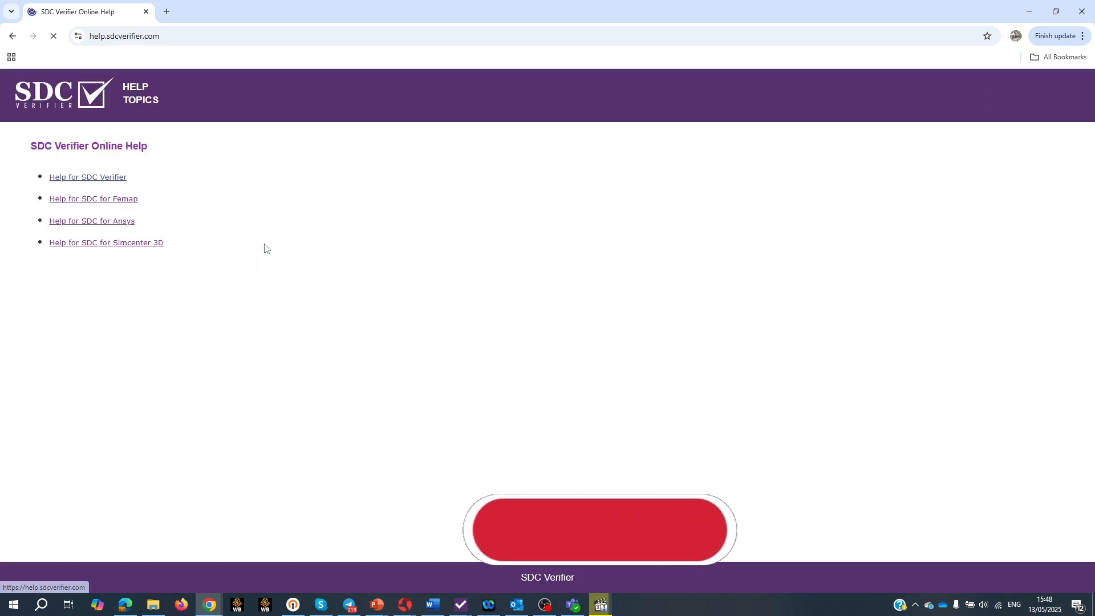
pyautogui.click(89, 178)
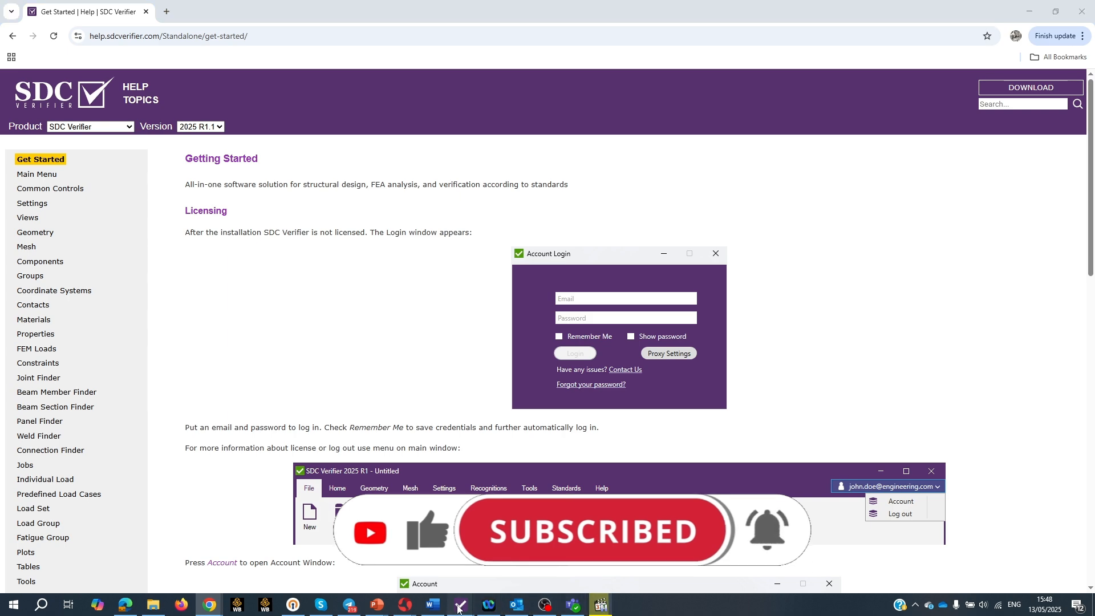
pyautogui.moveTo(461, 605)
pyautogui.click(451, 573)
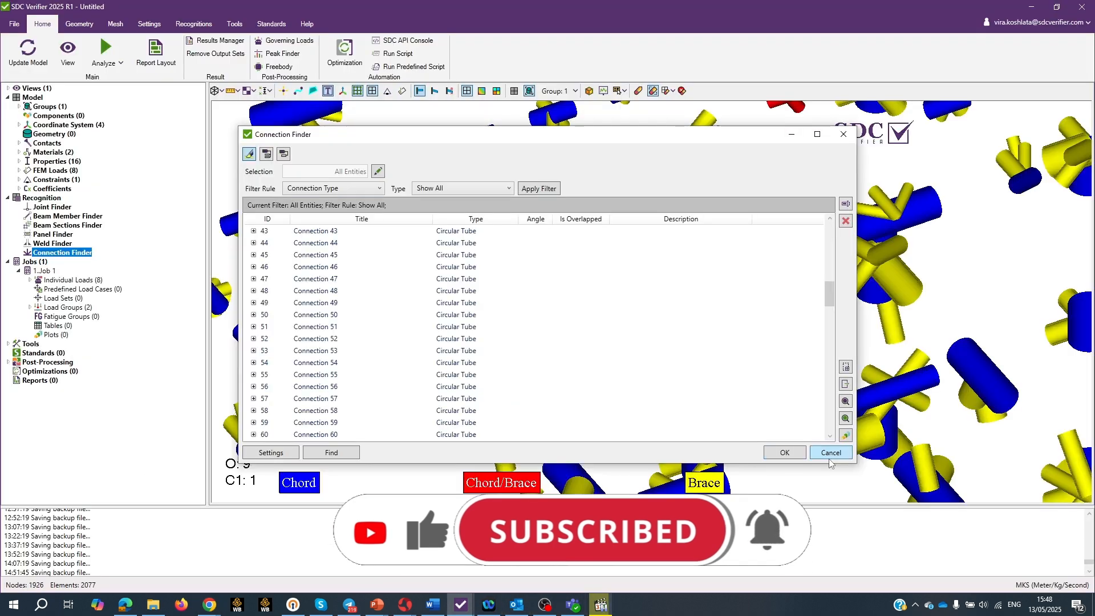